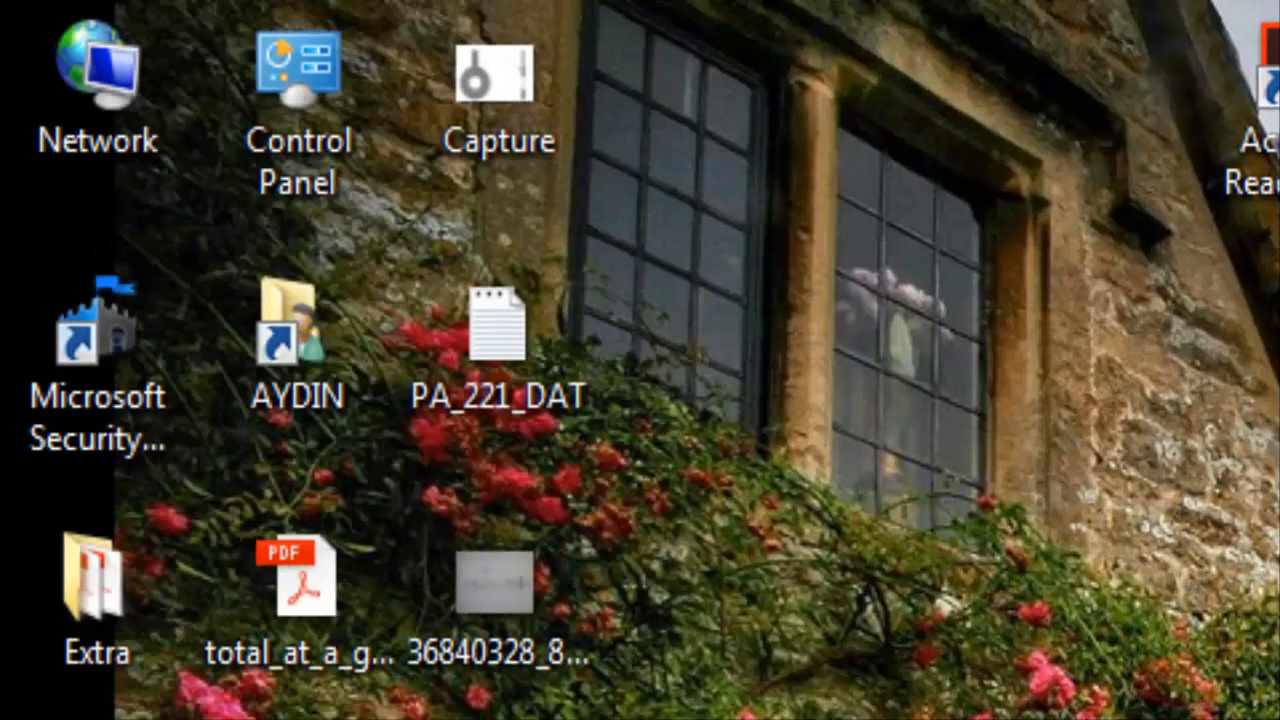
# Open the PA_221_DAT text file from the desktop and look over its raw data in an enlarged window
pyautogui.doubleClick(510, 340)
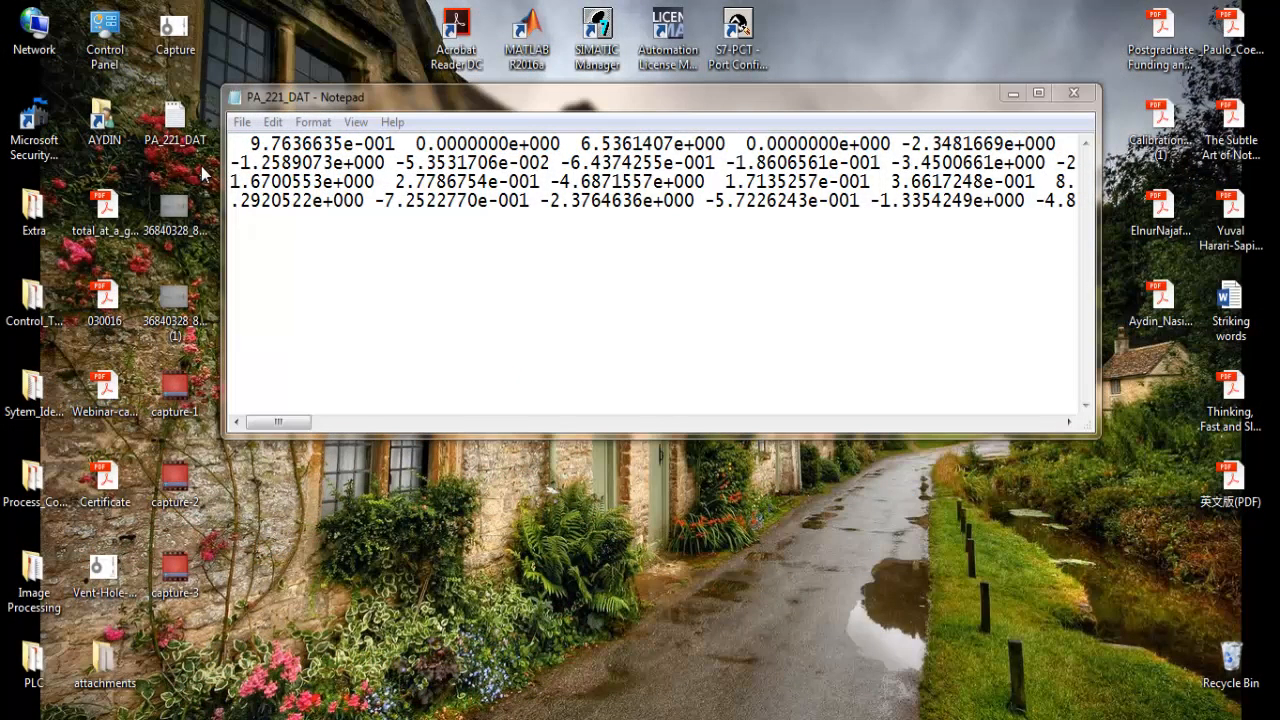
pyautogui.click(1038, 93)
pyautogui.moveTo(92, 713); pyautogui.dragTo(118, 690)
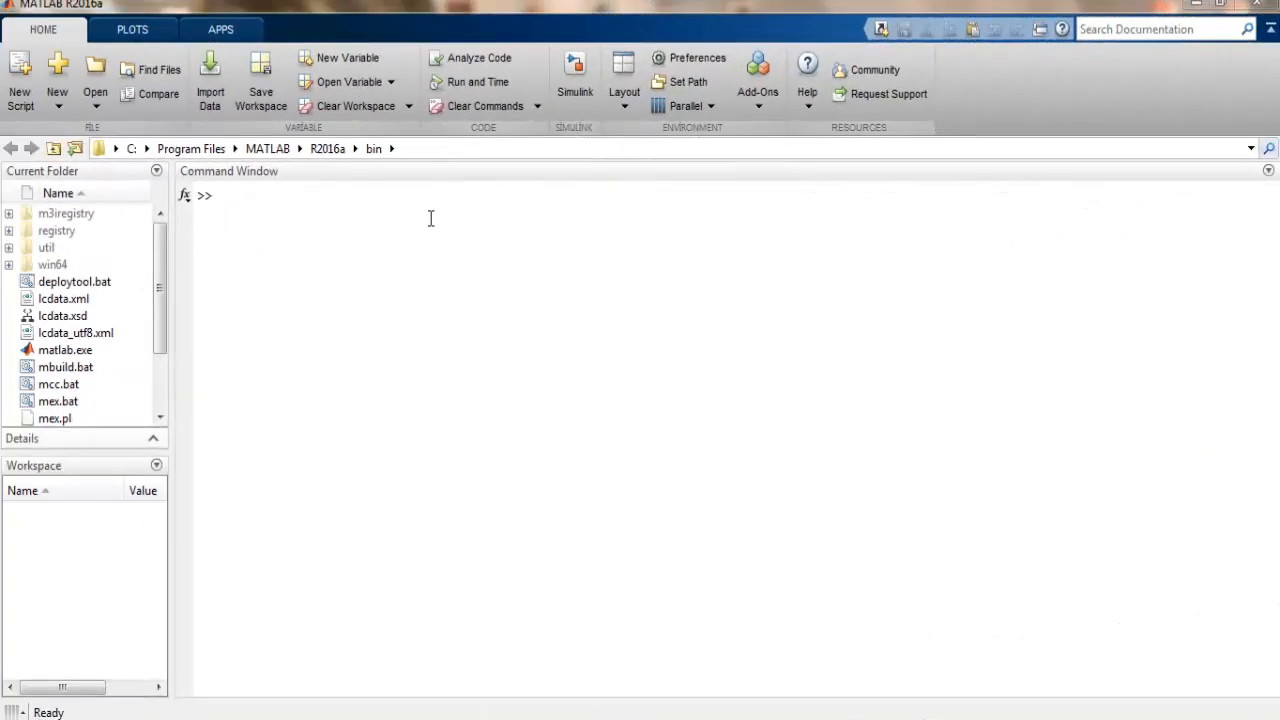
# Import PA_221_DAT from the Desktop folder into the MATLAB workspace as column vectors and close the import window
pyautogui.click(216, 100)
pyautogui.click(52, 158)
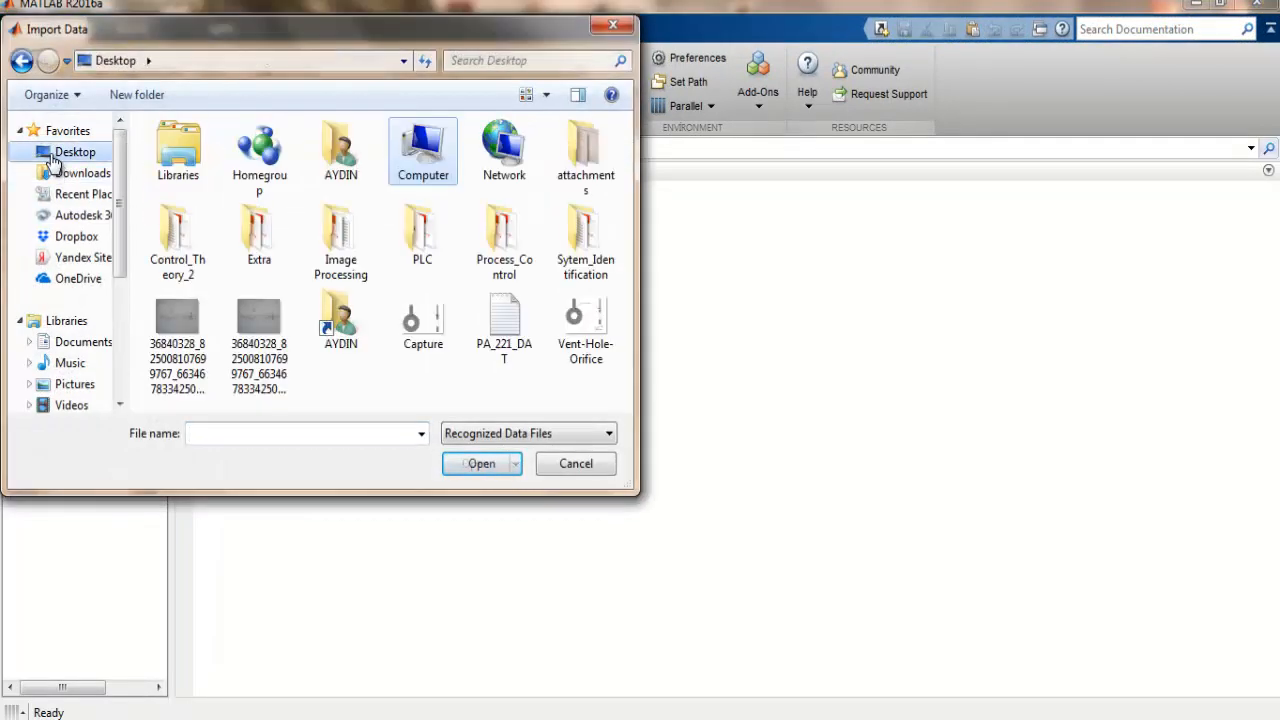
pyautogui.doubleClick(490, 343)
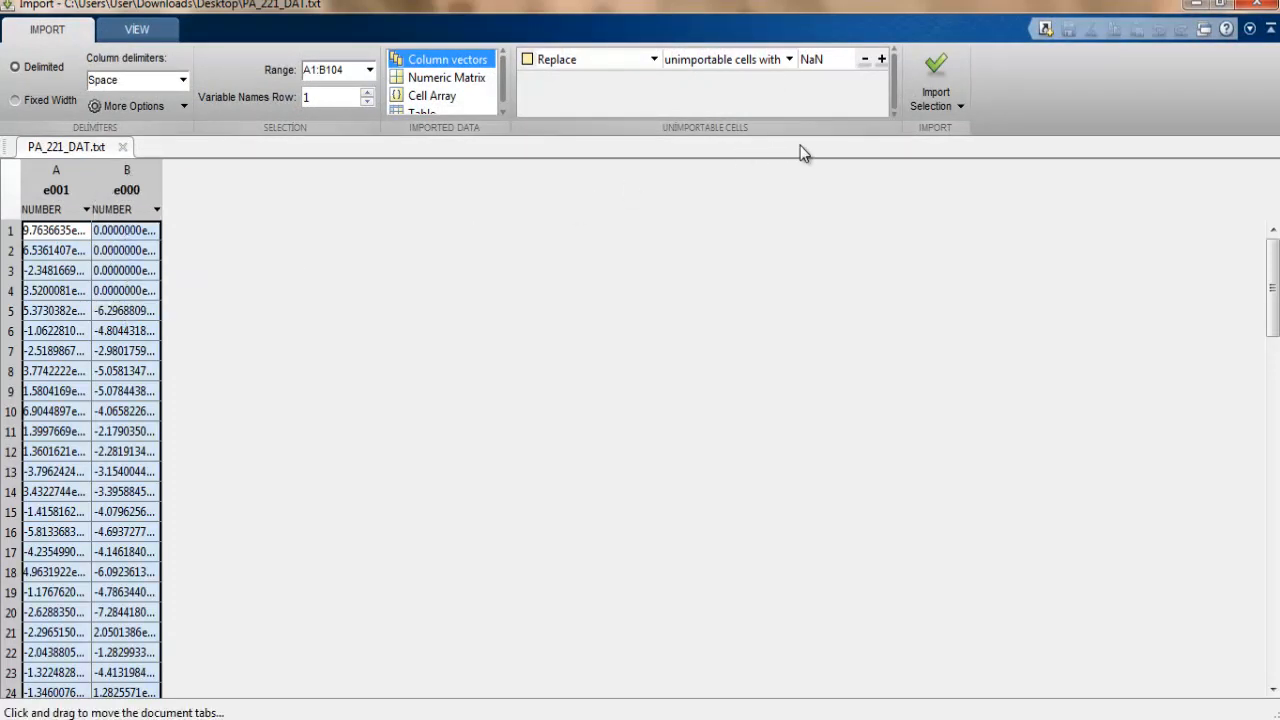
pyautogui.click(942, 71)
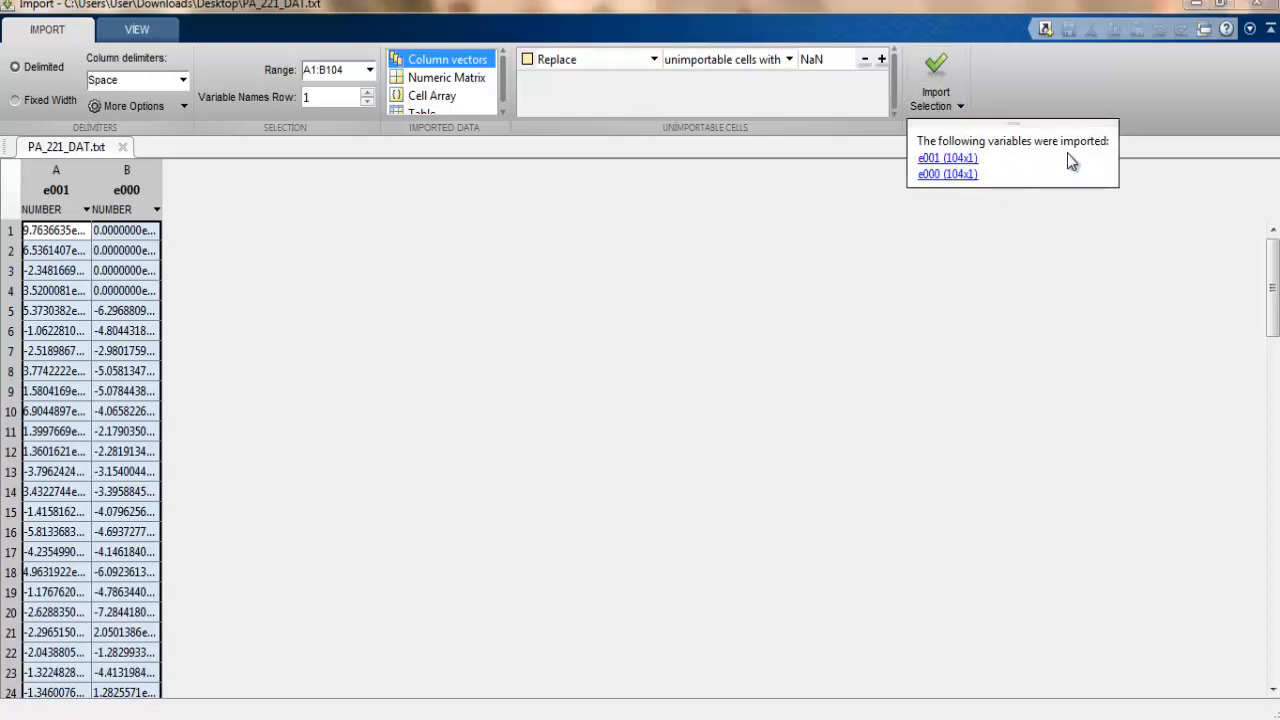
pyautogui.click(1257, 4)
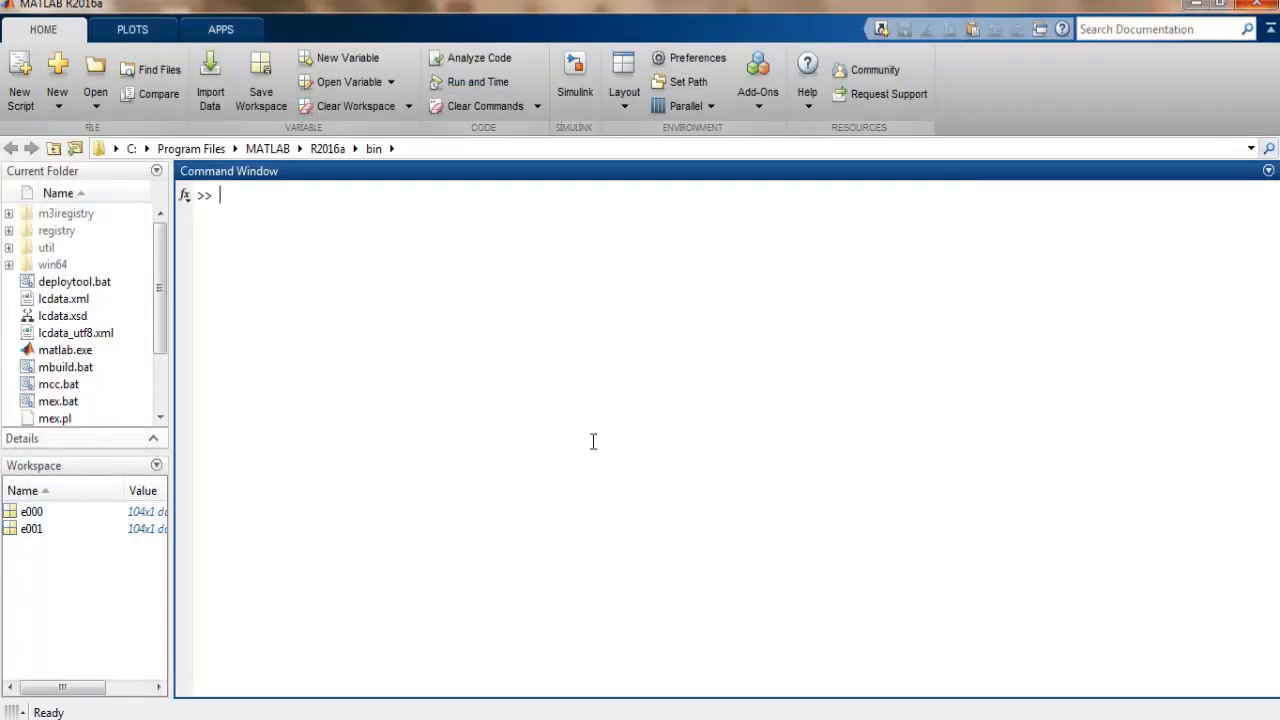
# Inspect the values of the imported workspace variables e000 and e001
pyautogui.click(33, 511)
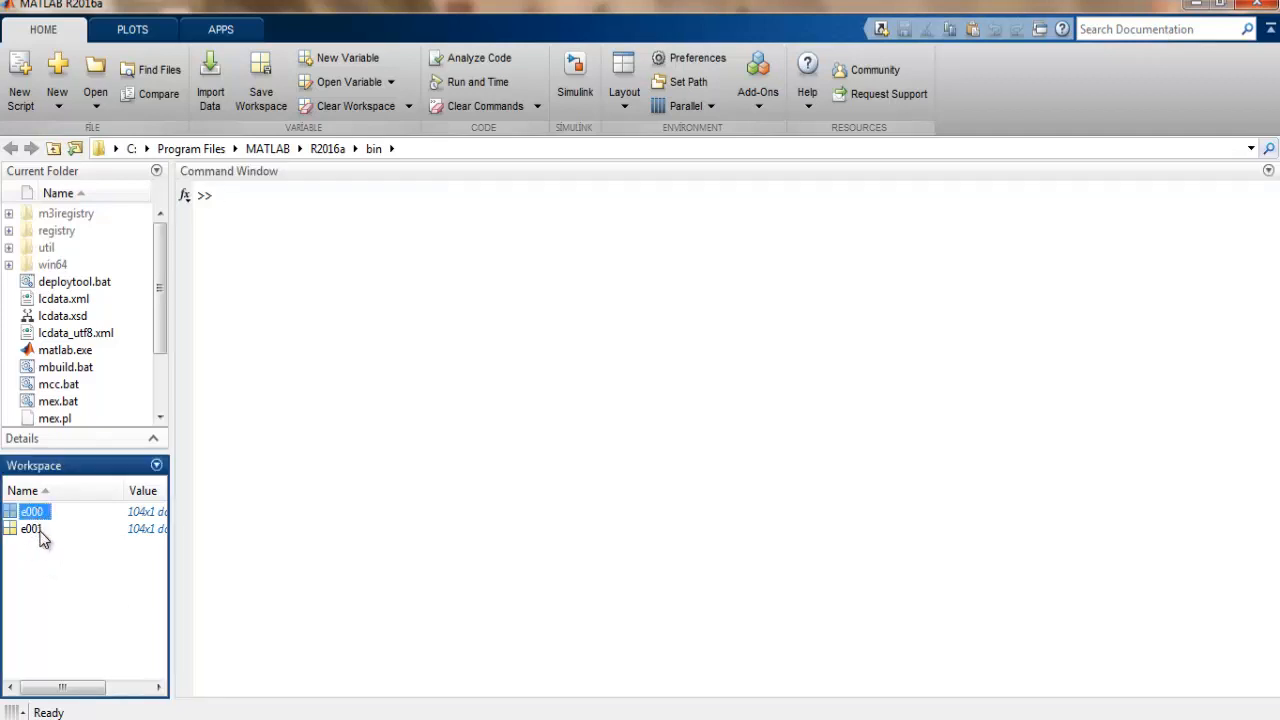
pyautogui.click(40, 530)
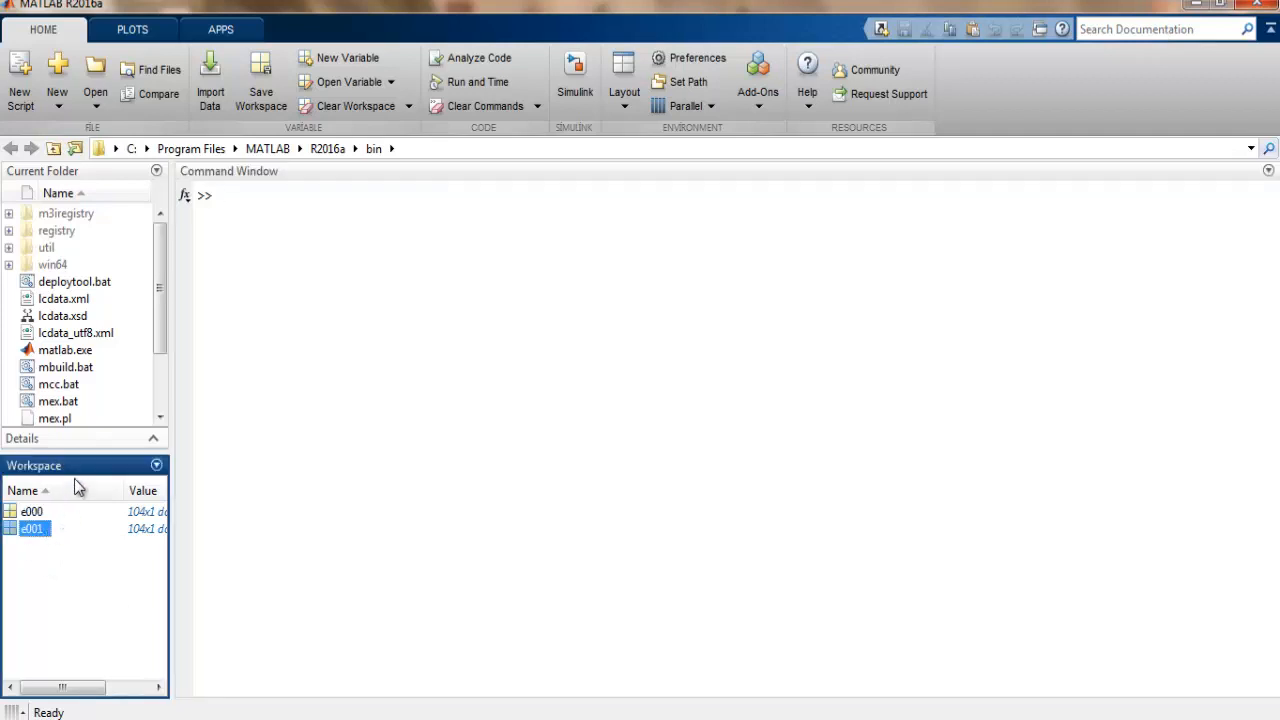
pyautogui.doubleClick(33, 512)
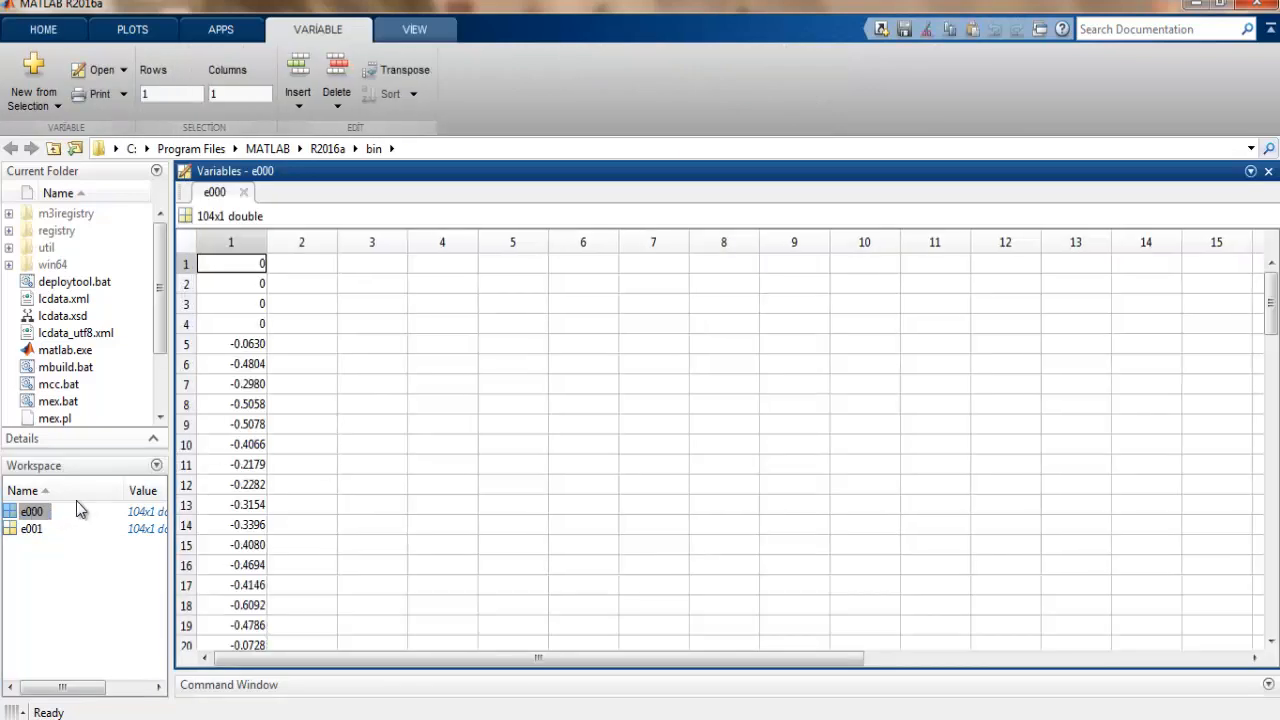
pyautogui.doubleClick(38, 532)
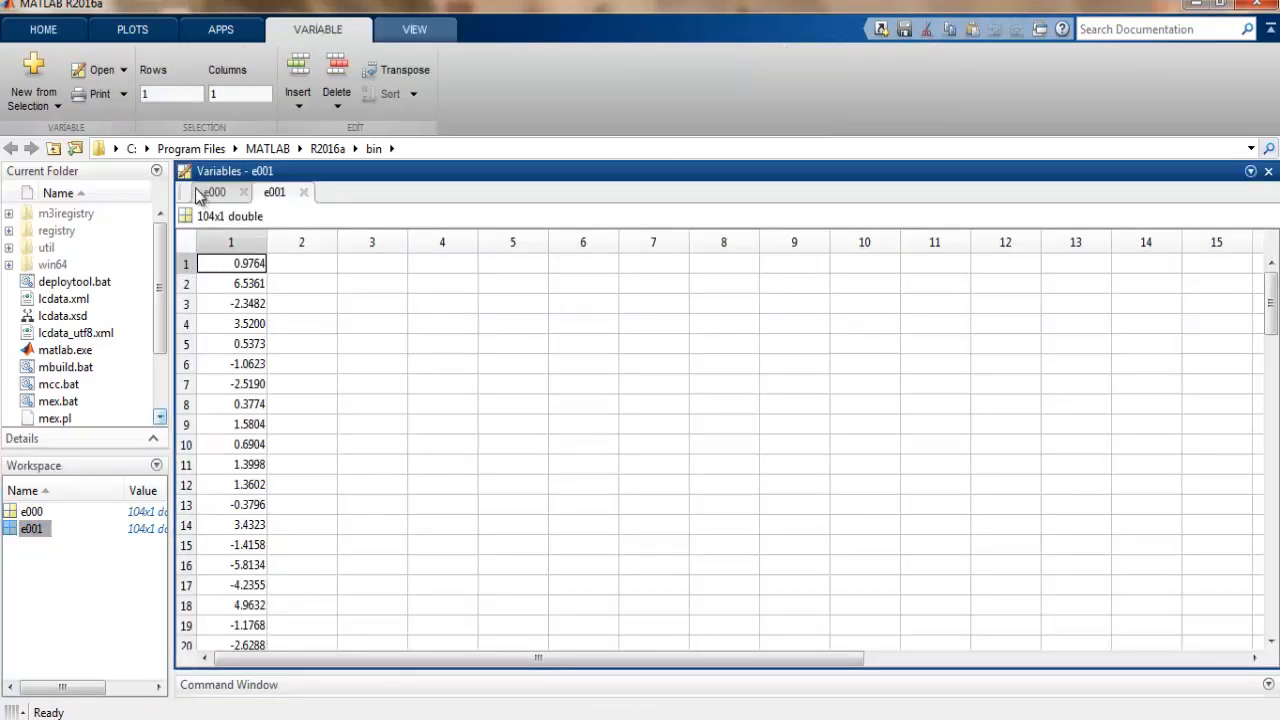
pyautogui.click(215, 193)
pyautogui.click(274, 192)
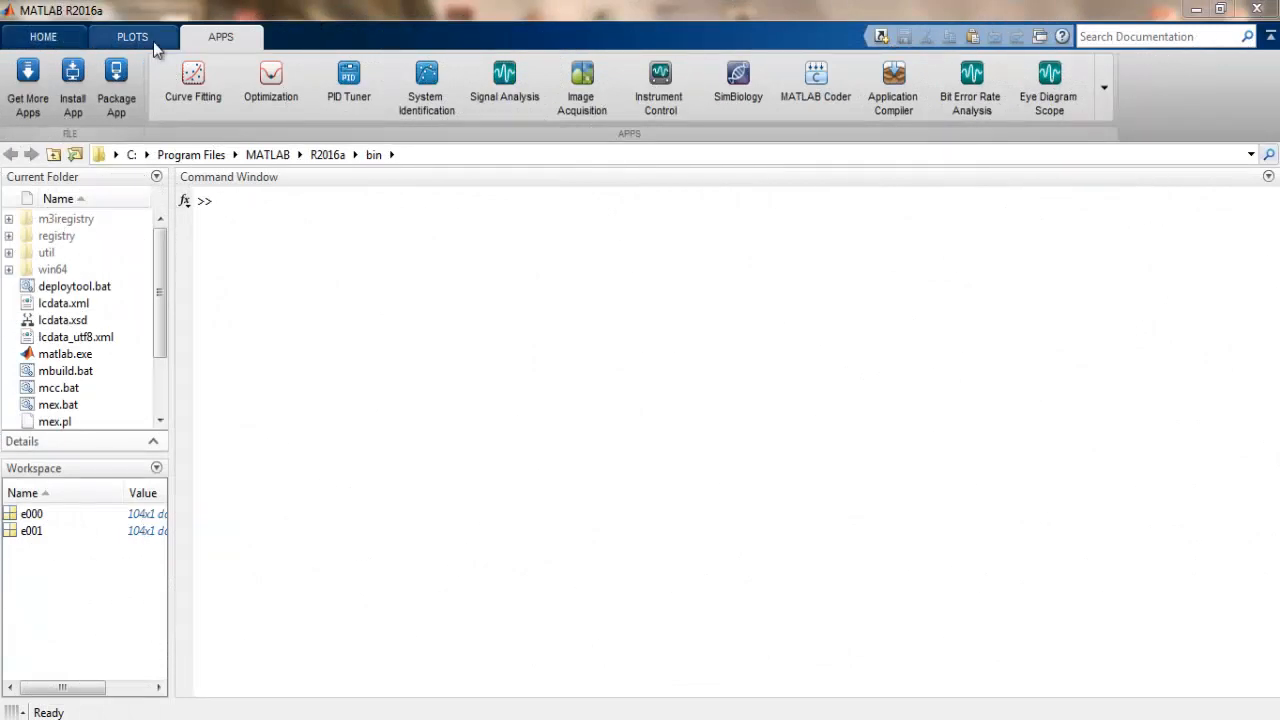
# Launch the System Identification app
pyautogui.click(58, 37)
pyautogui.click(226, 36)
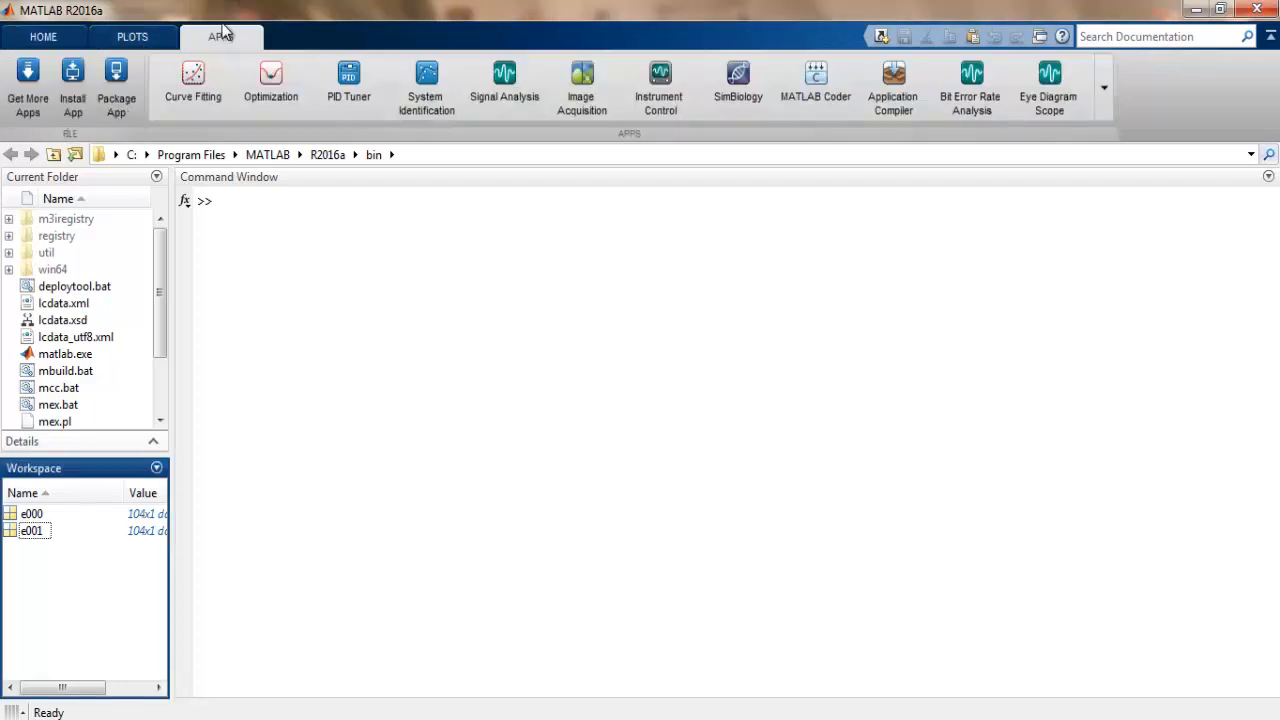
pyautogui.click(455, 97)
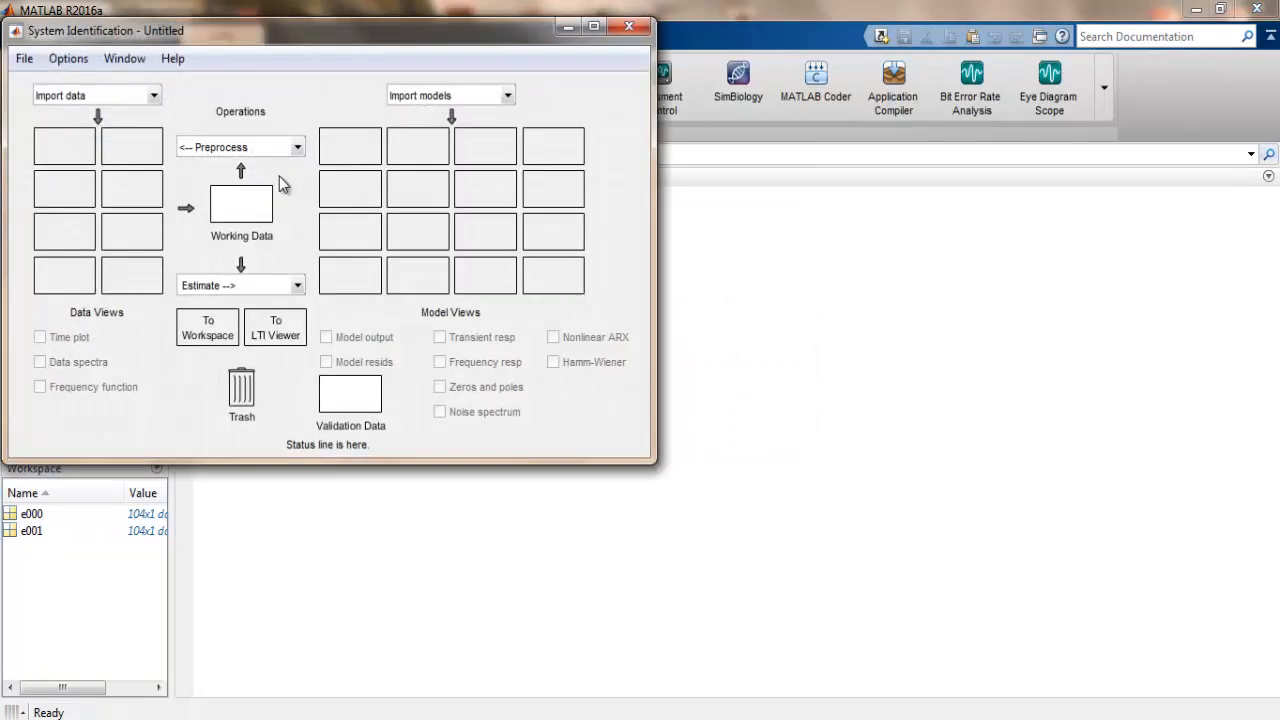
# Import time-domain data named mydata with e001 as input, e000 as output, starting time 1 and sample time 1
pyautogui.click(155, 96)
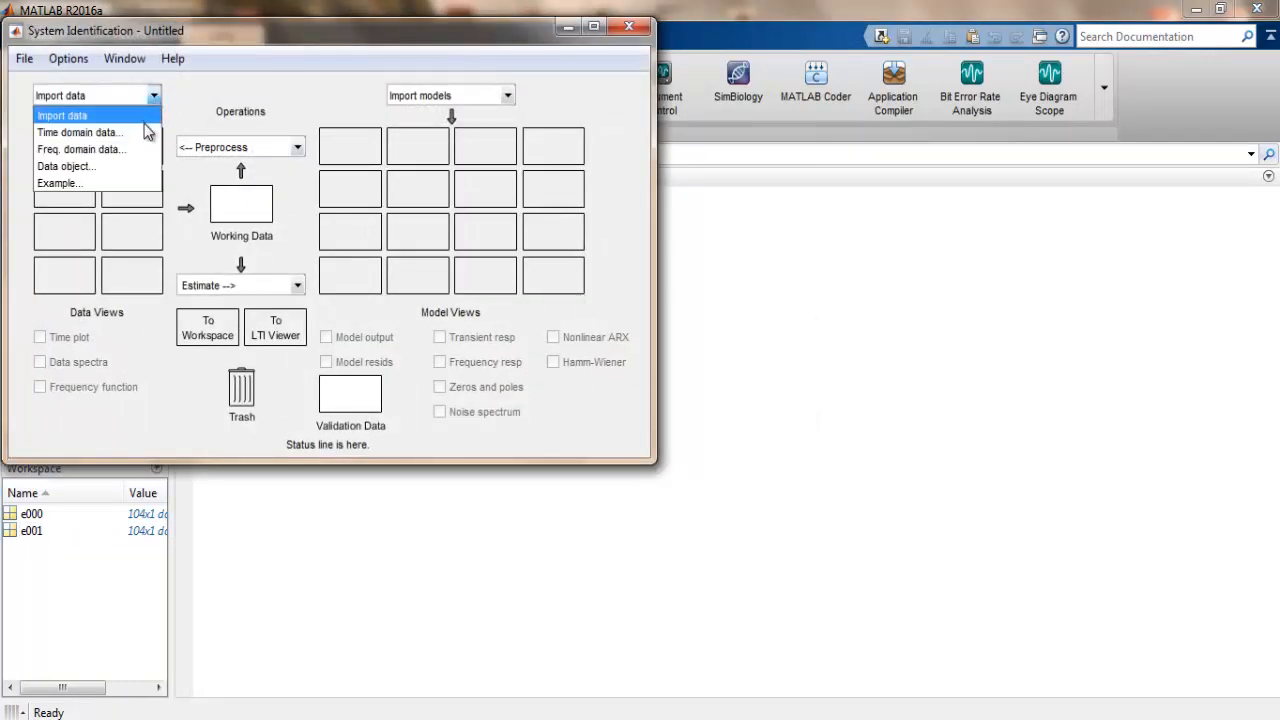
pyautogui.click(147, 135)
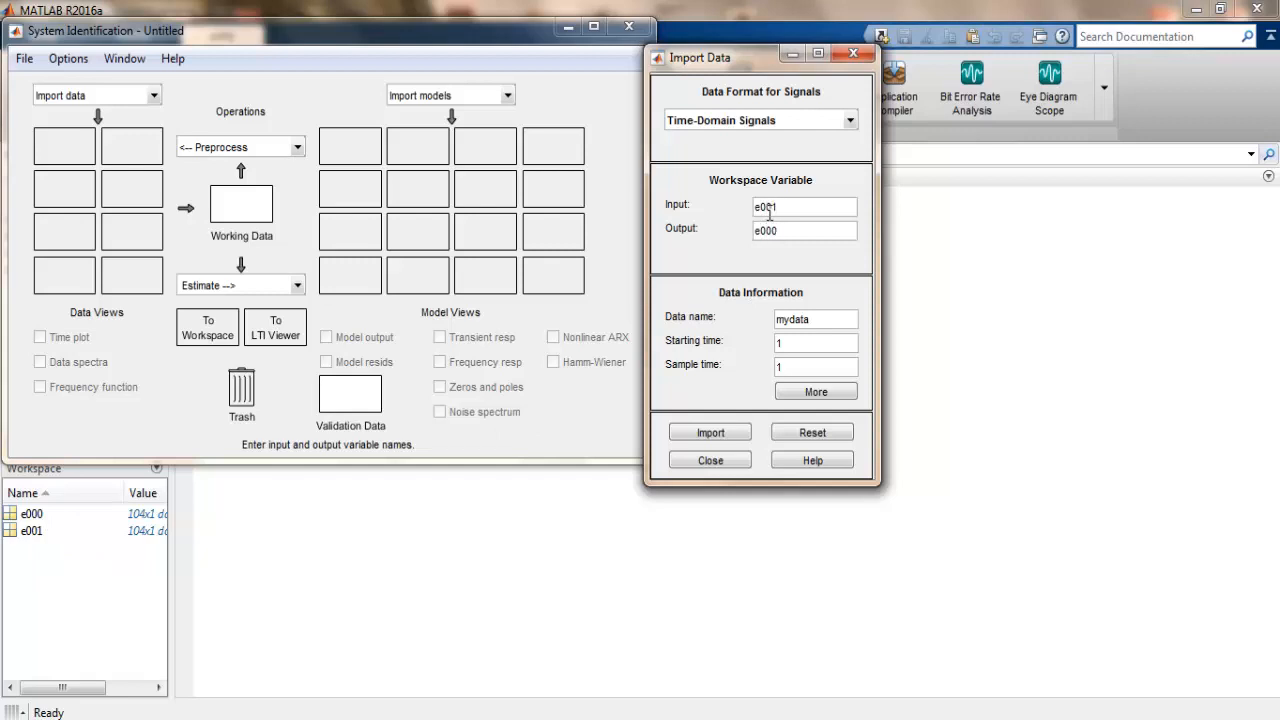
pyautogui.click(740, 434)
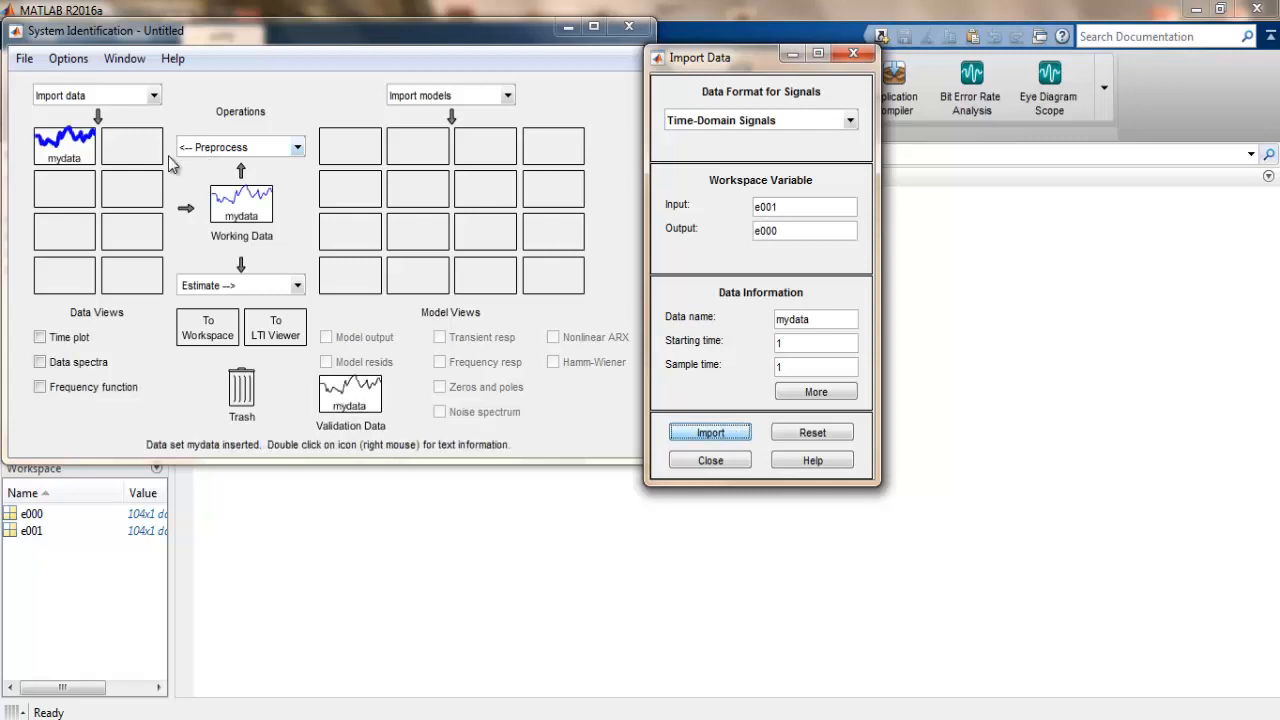
# Import two extra copies of mydata and discard the duplicates in the trash
pyautogui.click(700, 433)
pyautogui.click(700, 433)
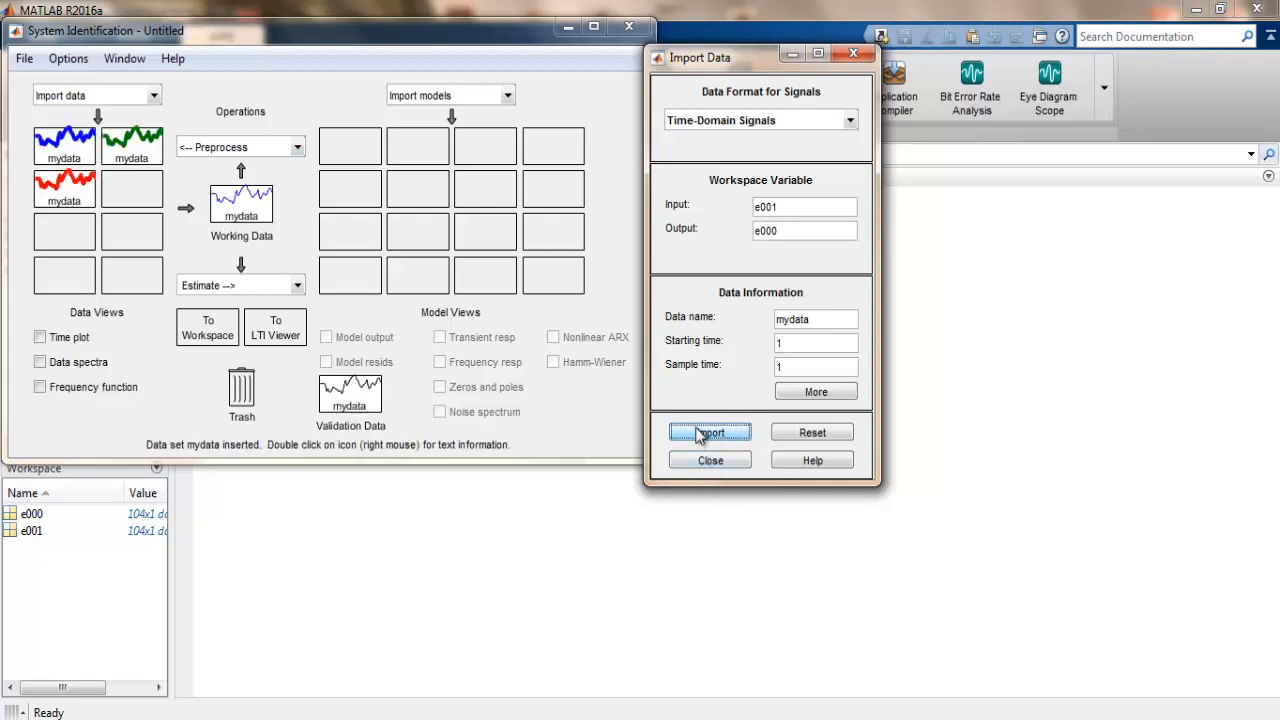
pyautogui.moveTo(70, 200); pyautogui.dragTo(245, 400)
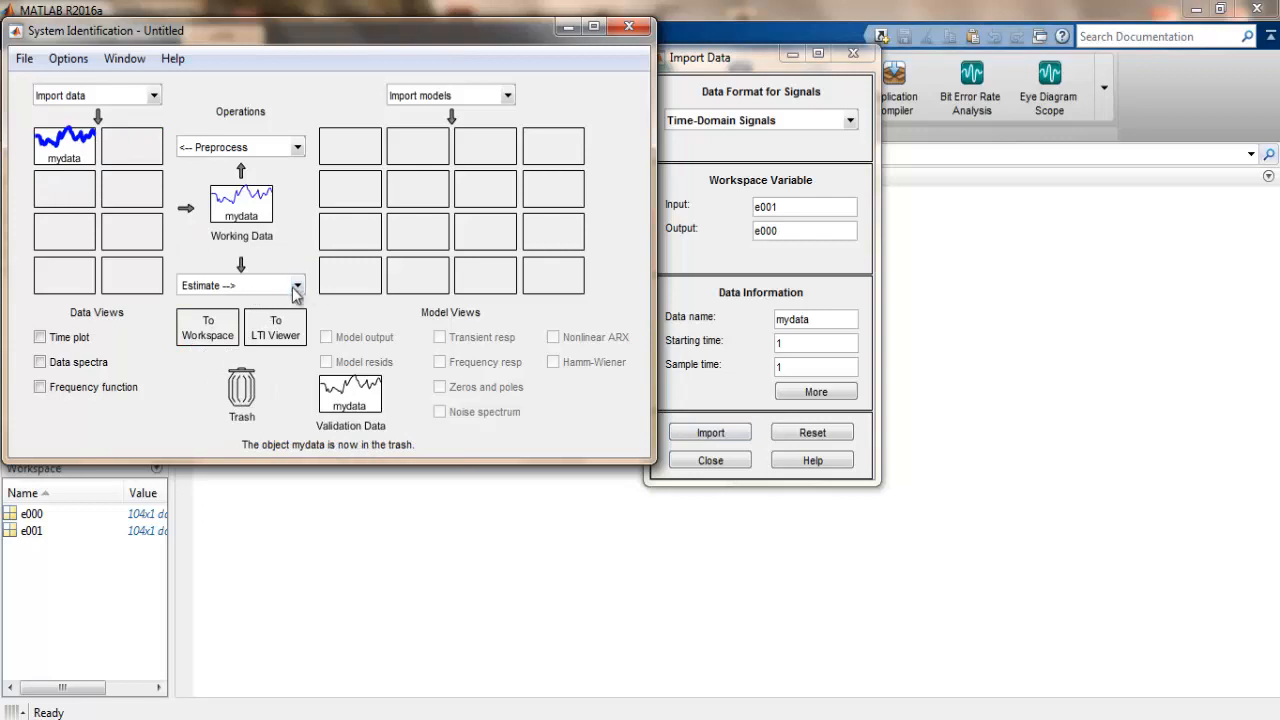
# Open the Process Models estimation for mydata and place its window beside the main identification window
pyautogui.click(300, 286)
pyautogui.click(304, 286)
pyautogui.click(304, 285)
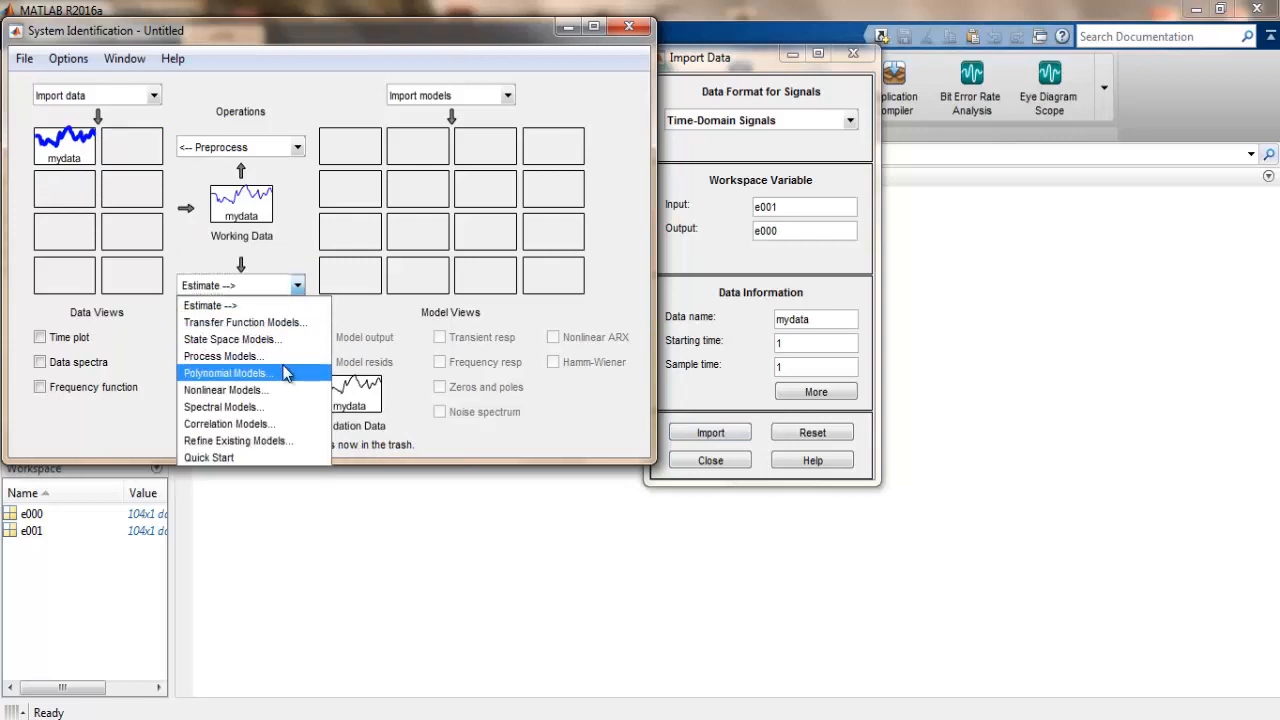
pyautogui.click(276, 356)
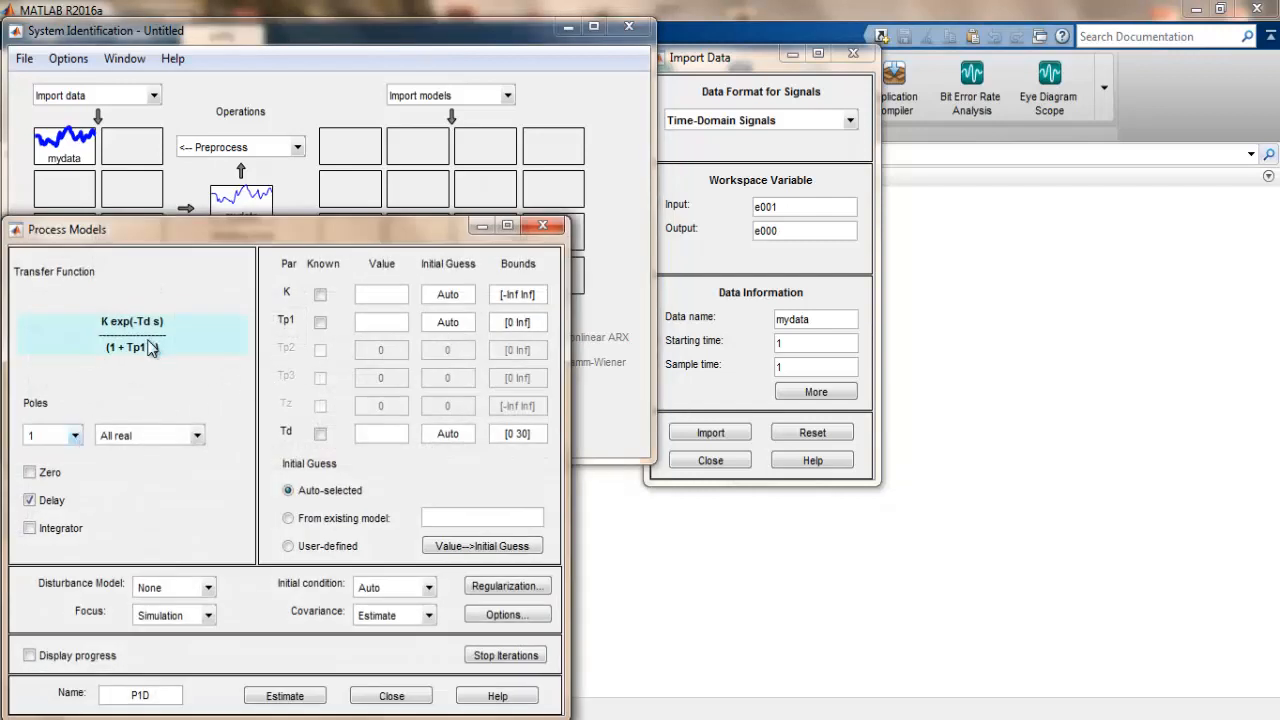
pyautogui.moveTo(262, 238); pyautogui.dragTo(859, 184)
# Try the process model structure with two poles and with three poles
pyautogui.click(675, 382)
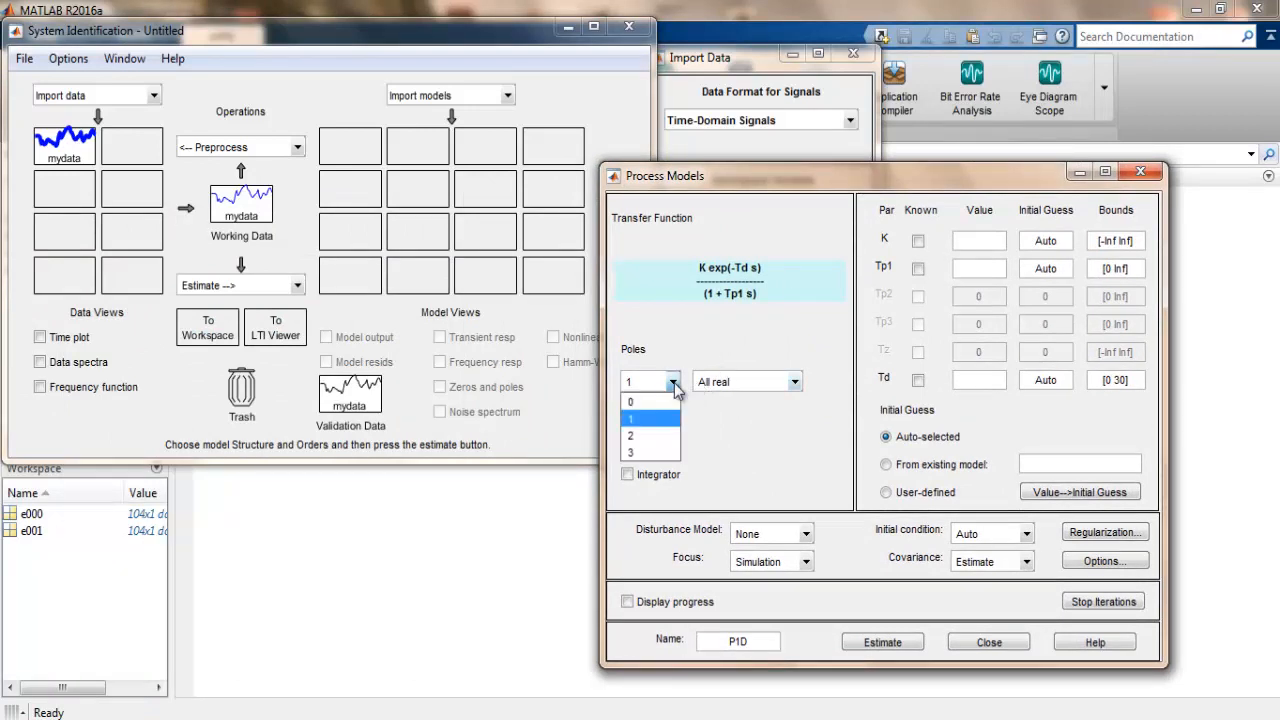
pyautogui.click(665, 437)
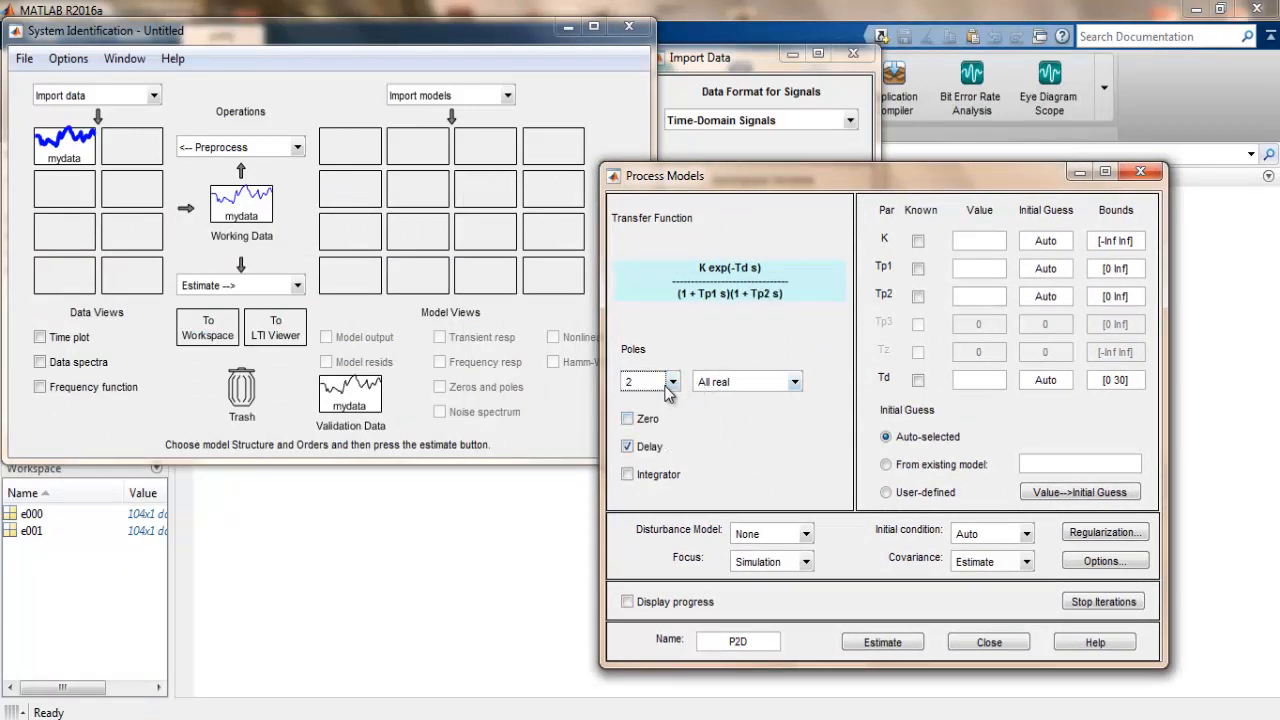
pyautogui.click(673, 382)
pyautogui.click(662, 455)
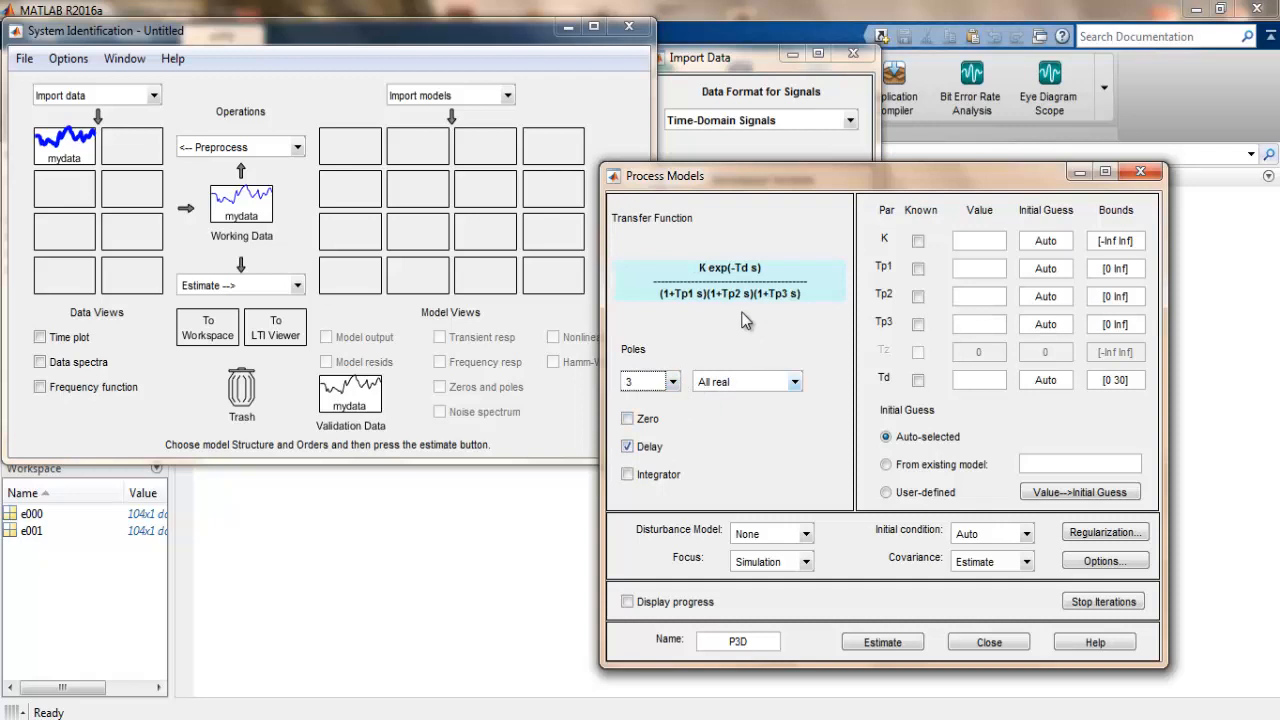
# Set the process model to 1 pole, all real, with delay, and estimate it as P1D
pyautogui.click(673, 383)
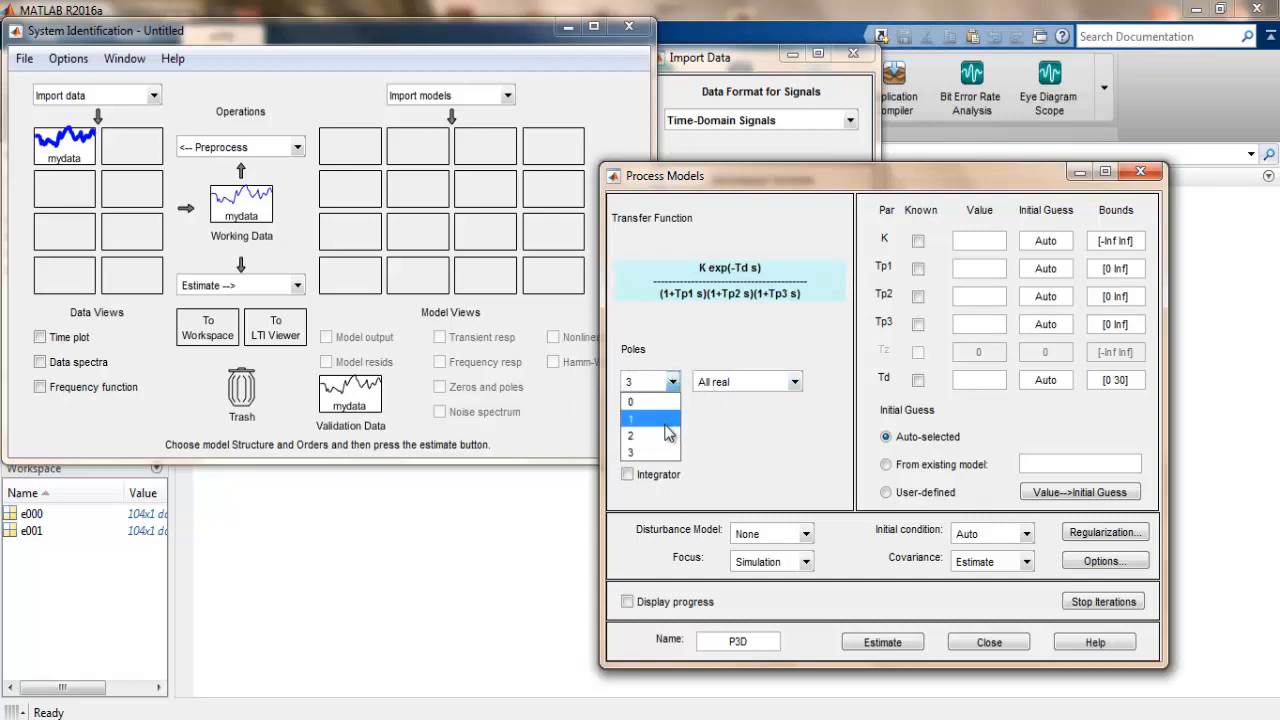
pyautogui.click(666, 421)
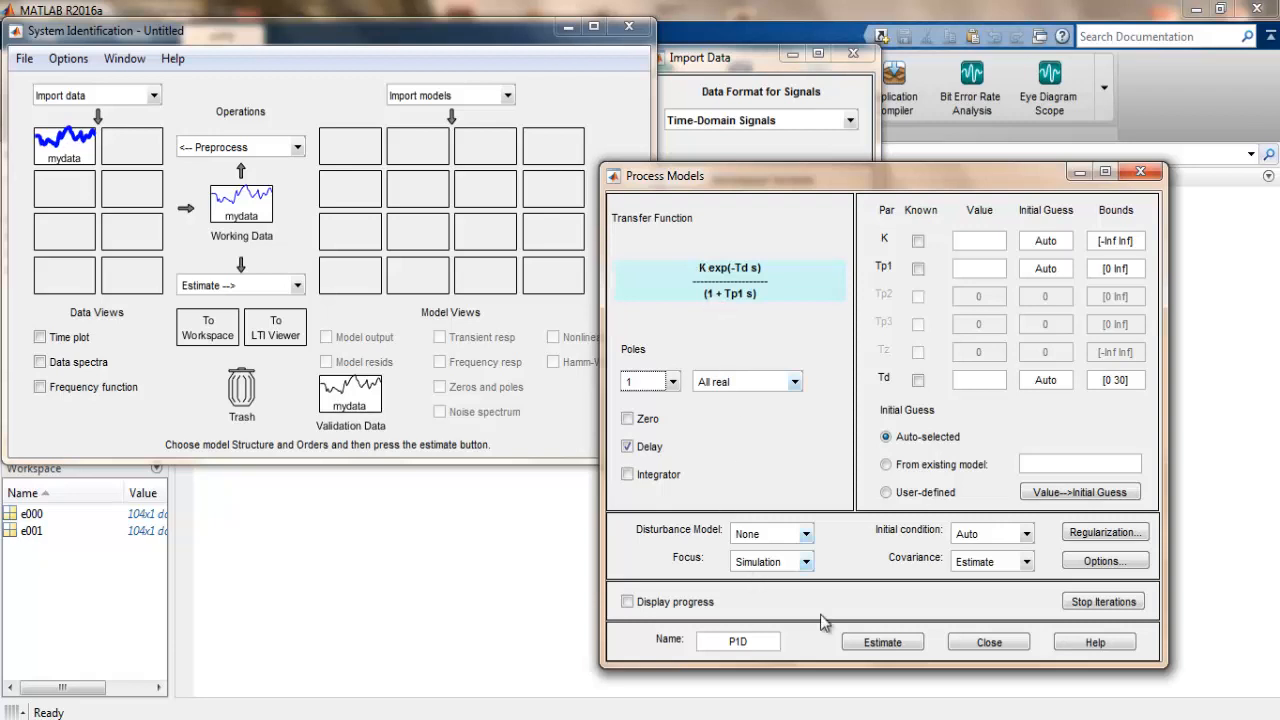
pyautogui.click(871, 648)
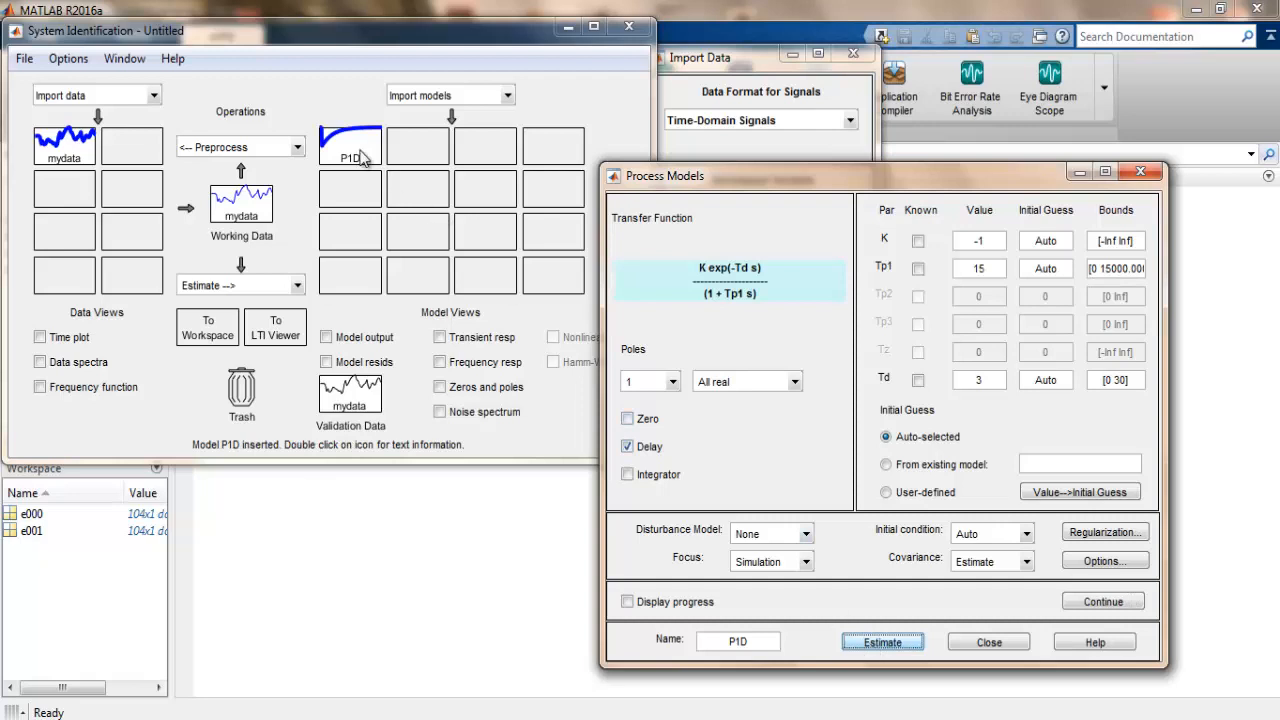
# Open the information of model P1D and read its transfer function and the Kp, Tp1 and Td parameters
pyautogui.click(361, 155)
pyautogui.doubleClick(361, 155)
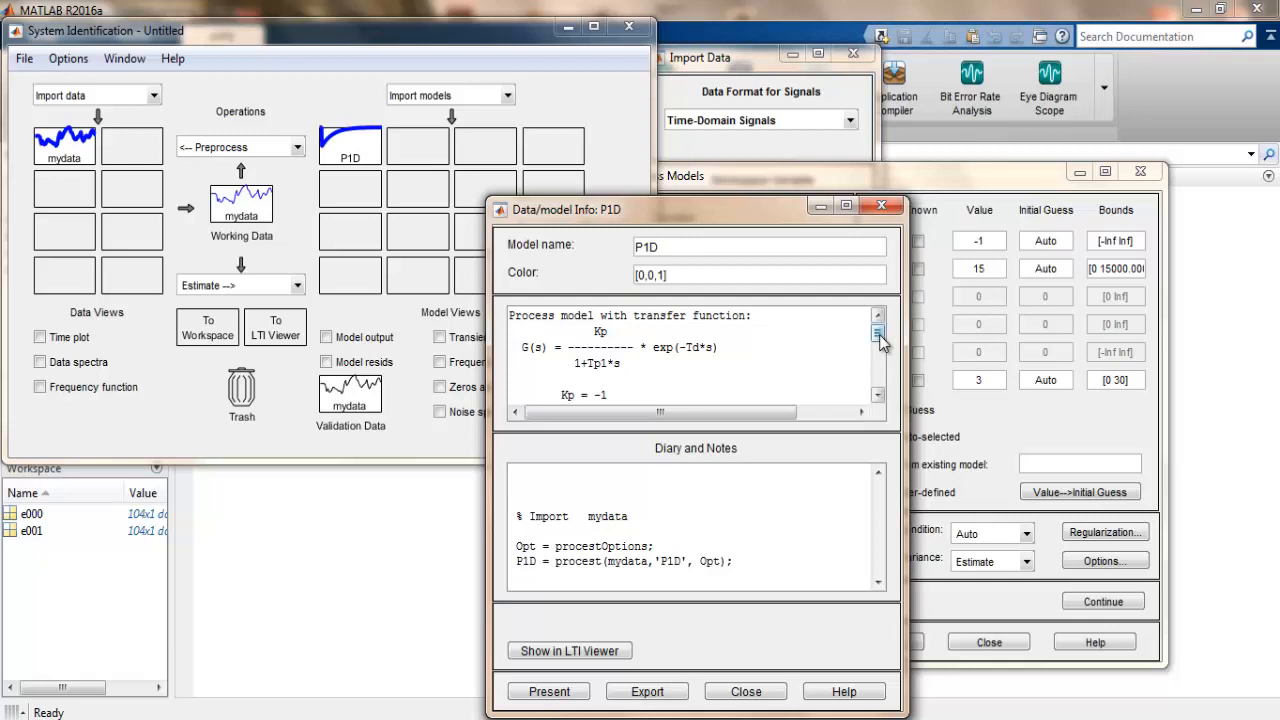
pyautogui.moveTo(879, 337)
pyautogui.mouseDown()
pyautogui.moveTo(881, 358)
pyautogui.moveTo(881, 346)
pyautogui.mouseUp()
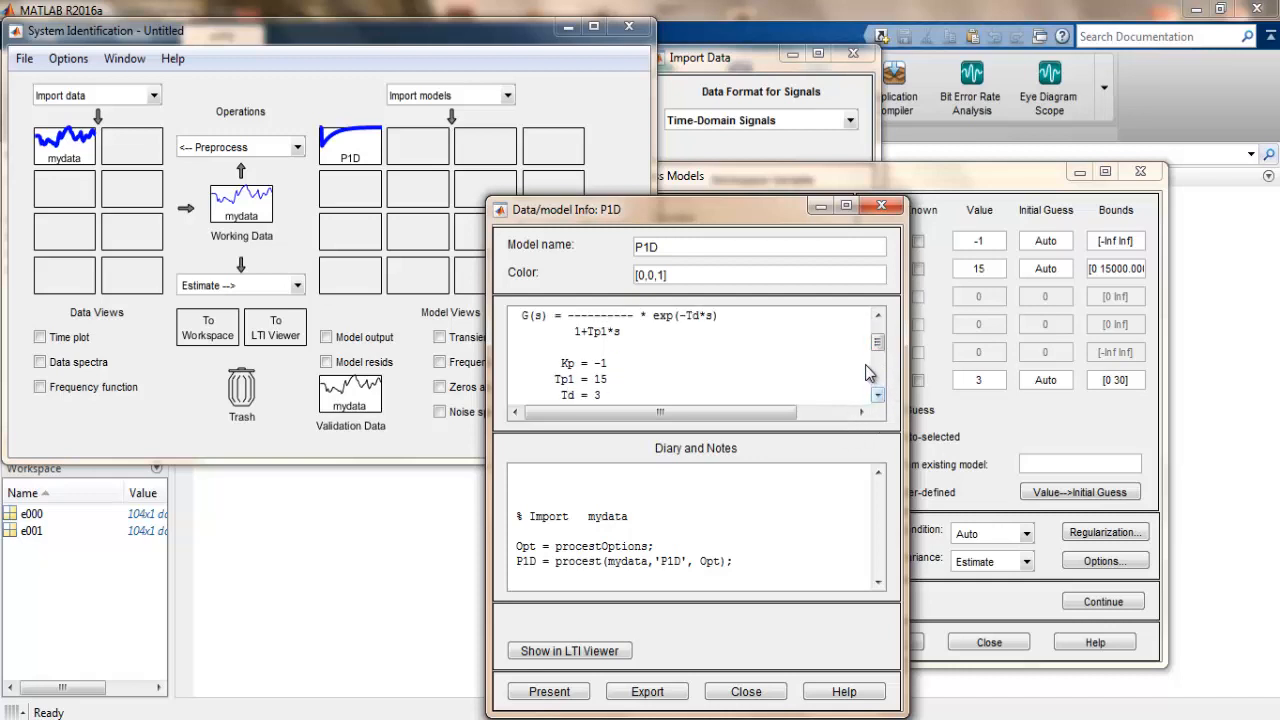
pyautogui.click(878, 318)
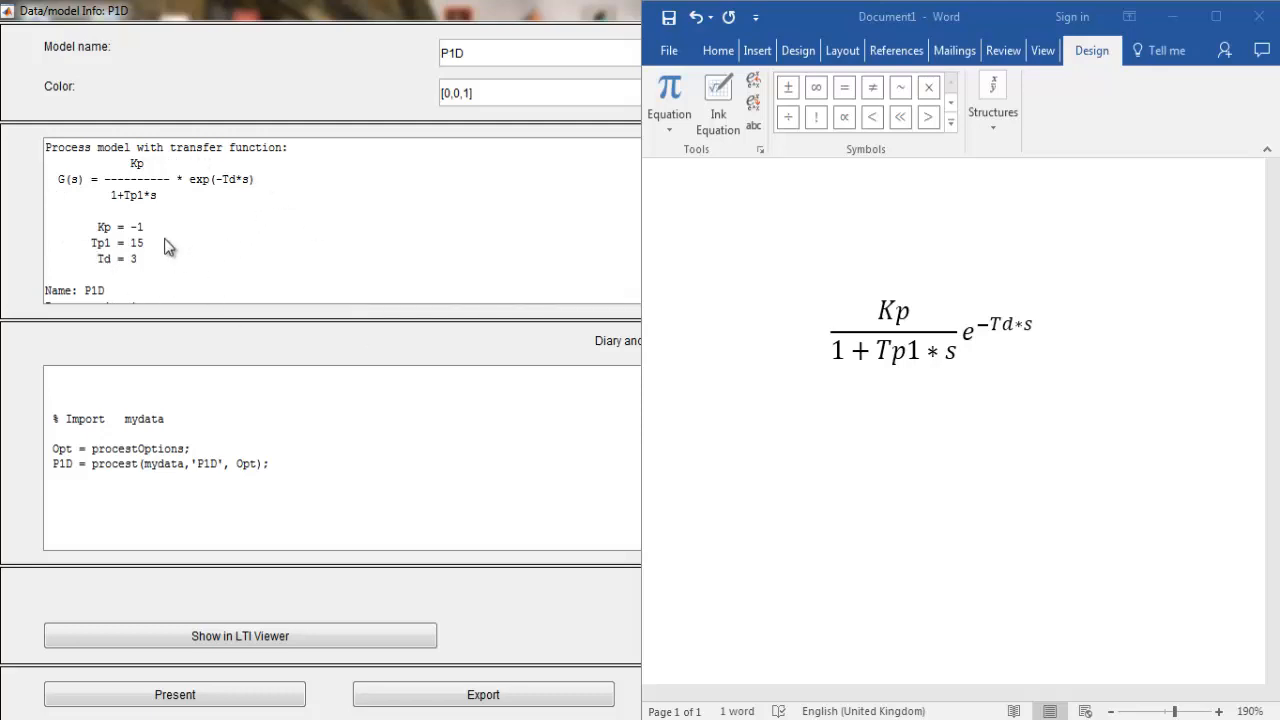
# In the Word document, add an equals sign after the transfer function and insert a copy of the whole expression behind it
pyautogui.click(1027, 348)
pyautogui.press('Right')
pyautogui.write('=')
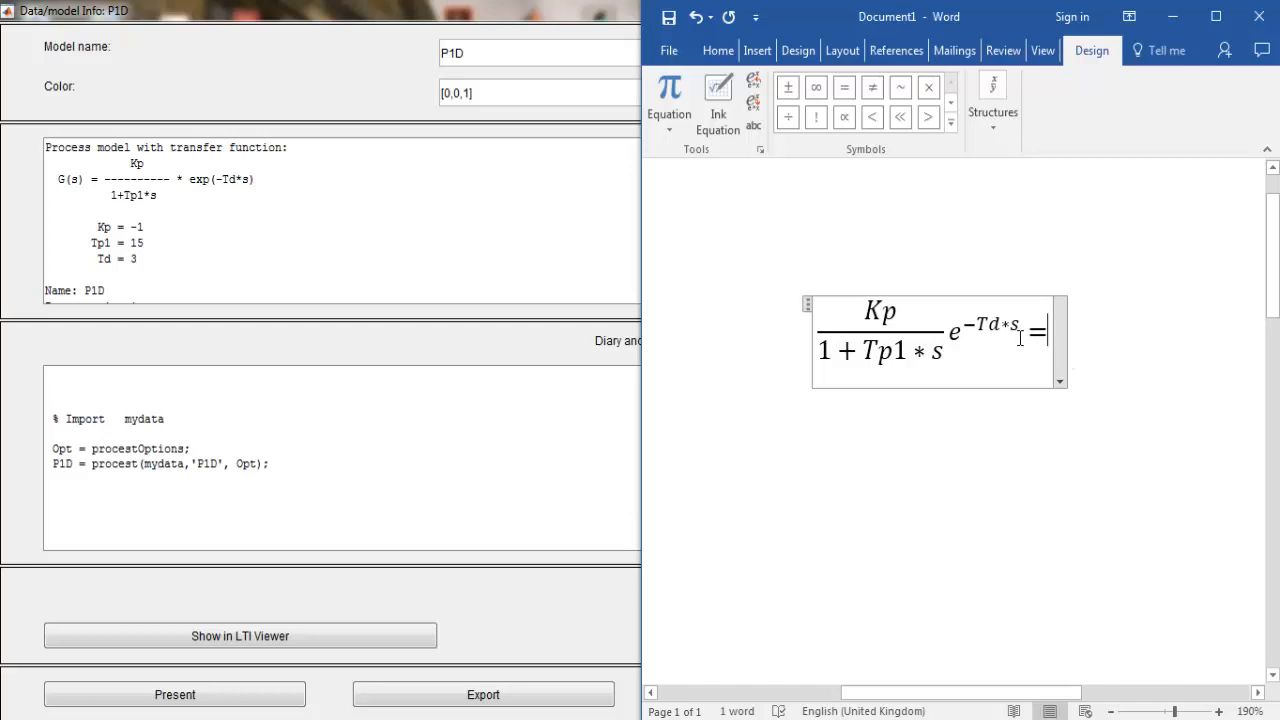
pyautogui.moveTo(1020, 338); pyautogui.dragTo(888, 342)
pyautogui.click(1172, 357)
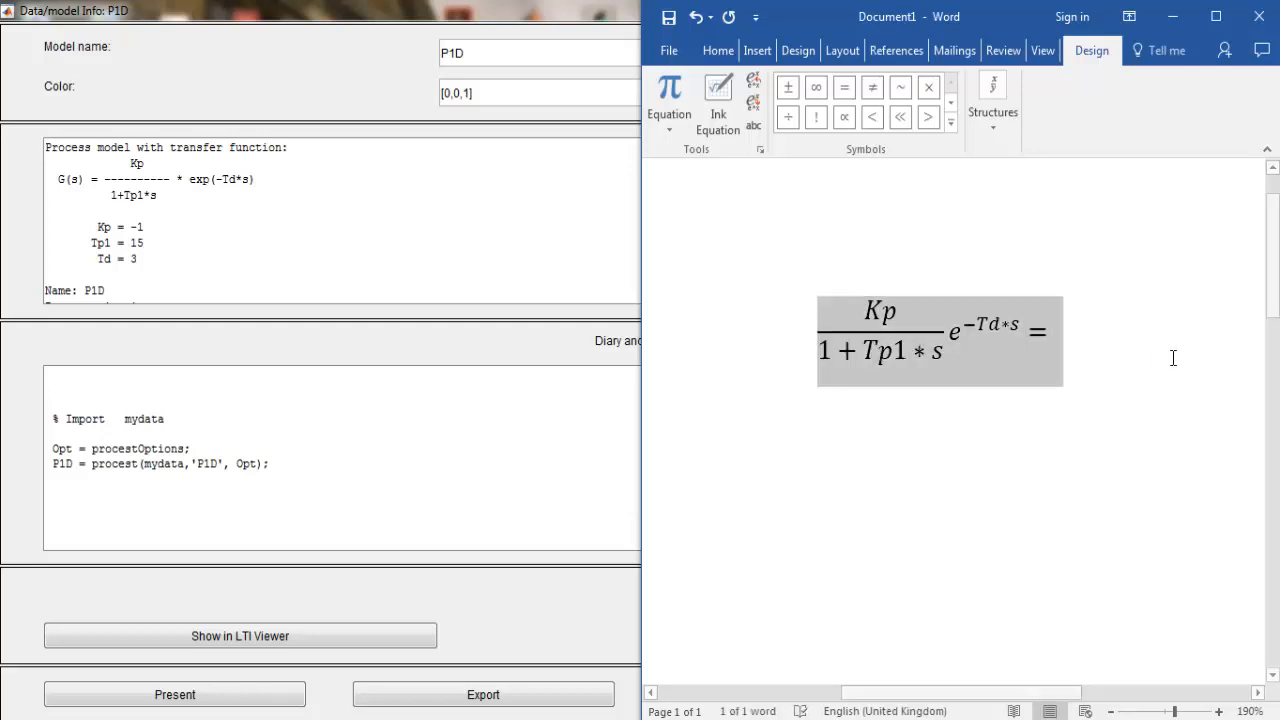
pyautogui.write('Kp/(1+Tp1*s) e^(-Td*s)=')
# Replace Kp with -1 in the numerator of the copied transfer function
pyautogui.doubleClick(960, 308)
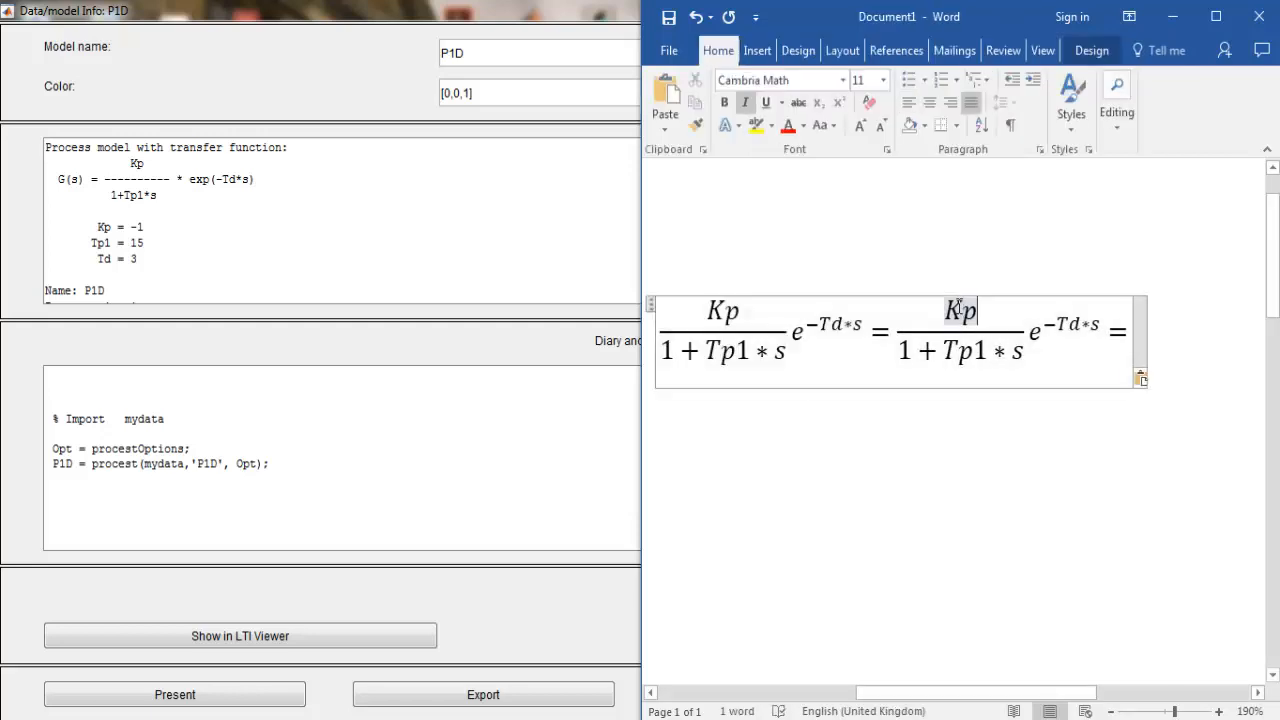
pyautogui.press('BackSpace')
pyautogui.write('-1')
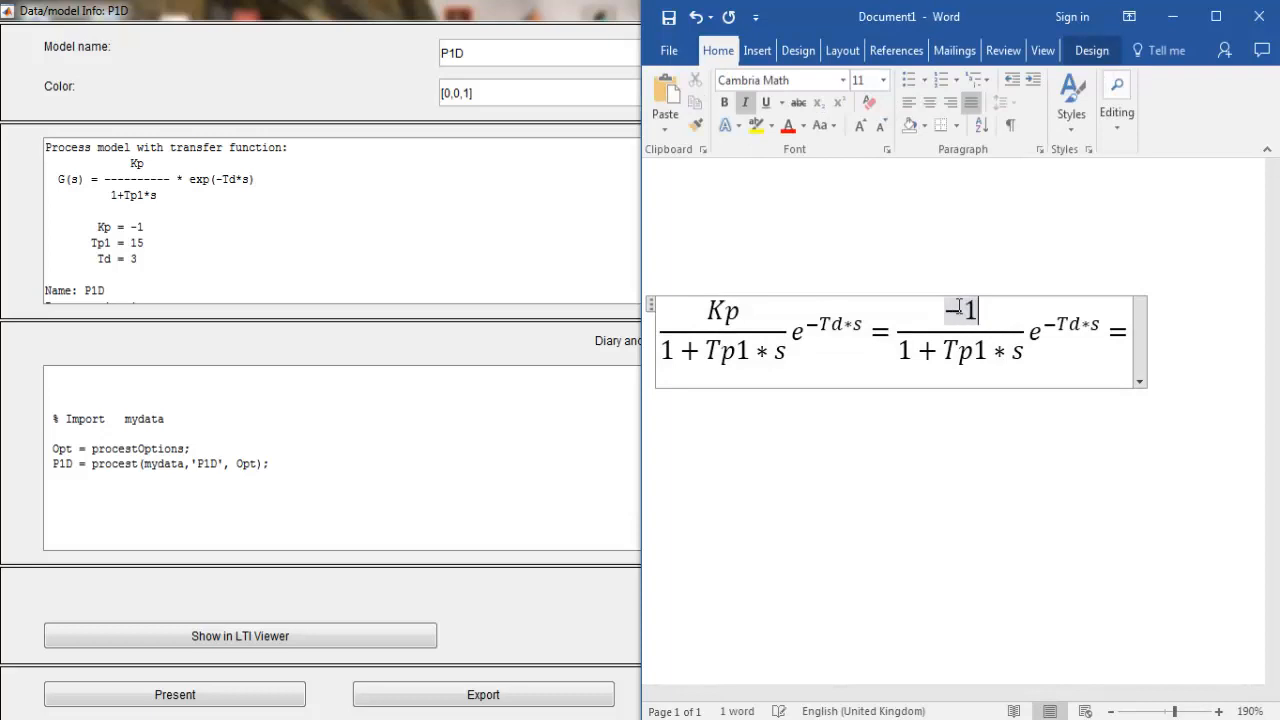
# Replace Tp1 with 15 in the denominator of the copied transfer function
pyautogui.click(916, 342)
pyautogui.press('Up')
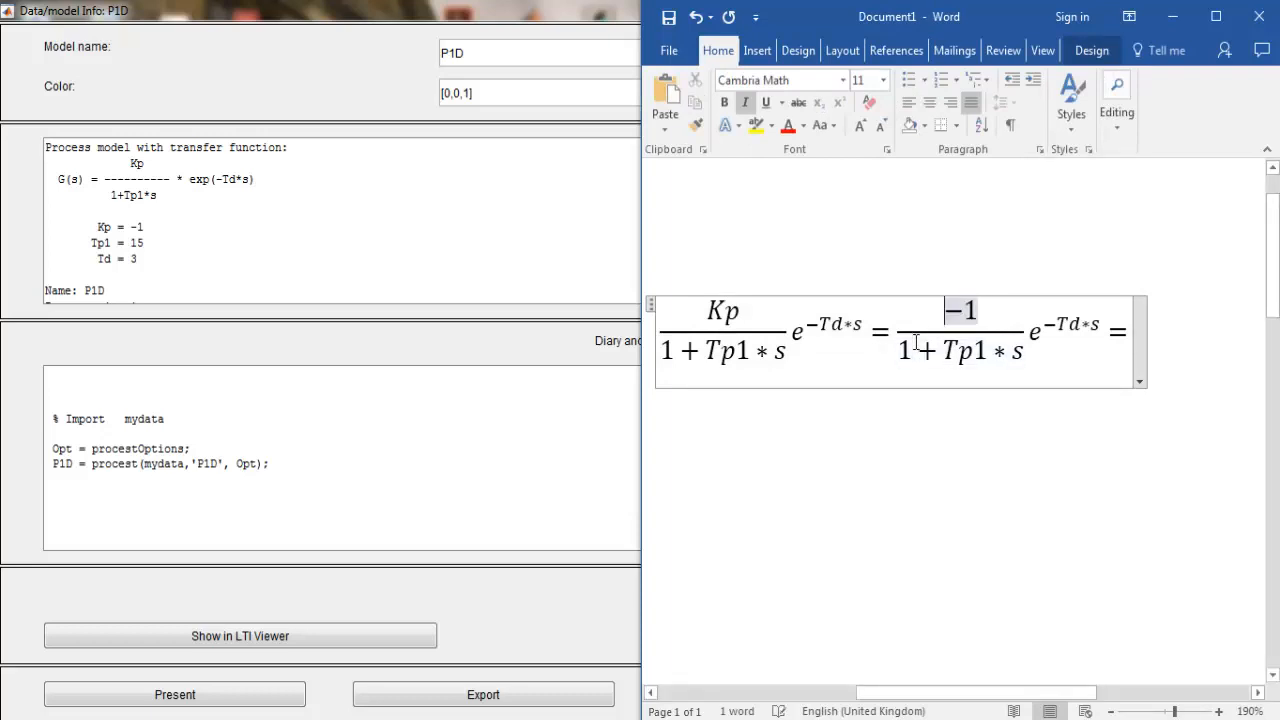
pyautogui.press('Right')
pyautogui.press('Right')
pyautogui.press('Down')
pyautogui.press('BackSpace')
pyautogui.press('BackSpace')
pyautogui.press('Delete')
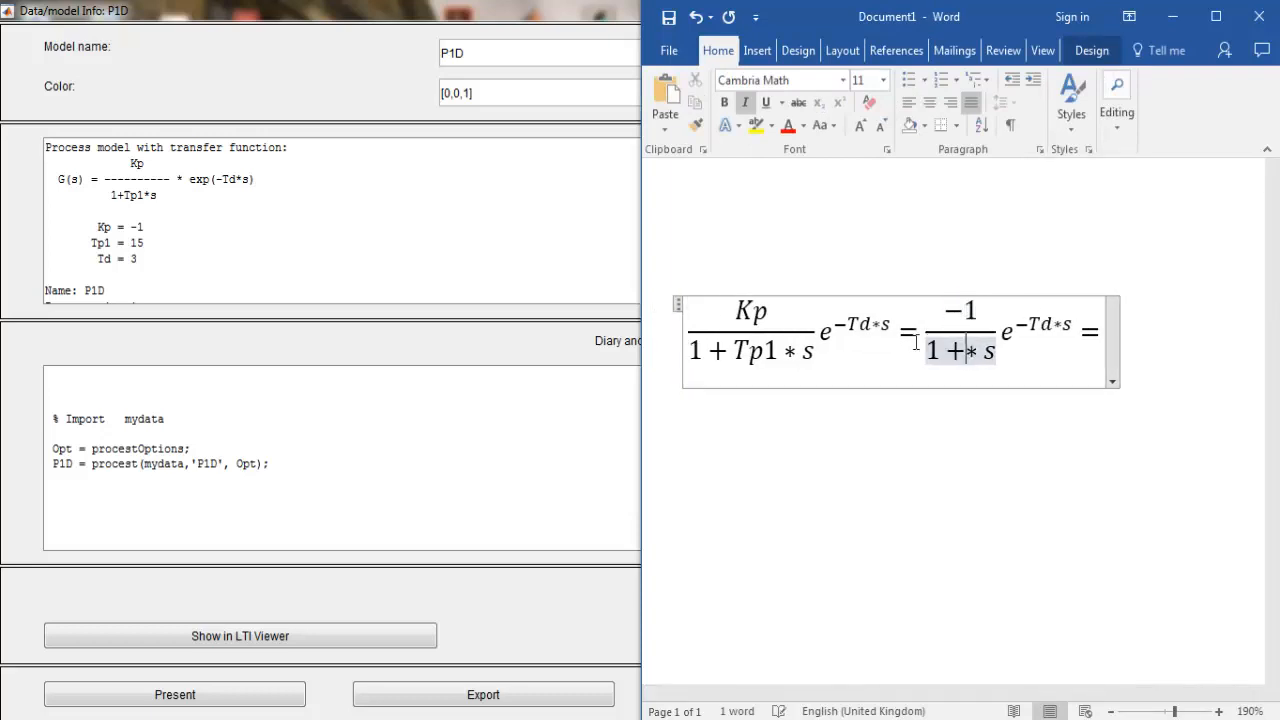
pyautogui.write('1 ')
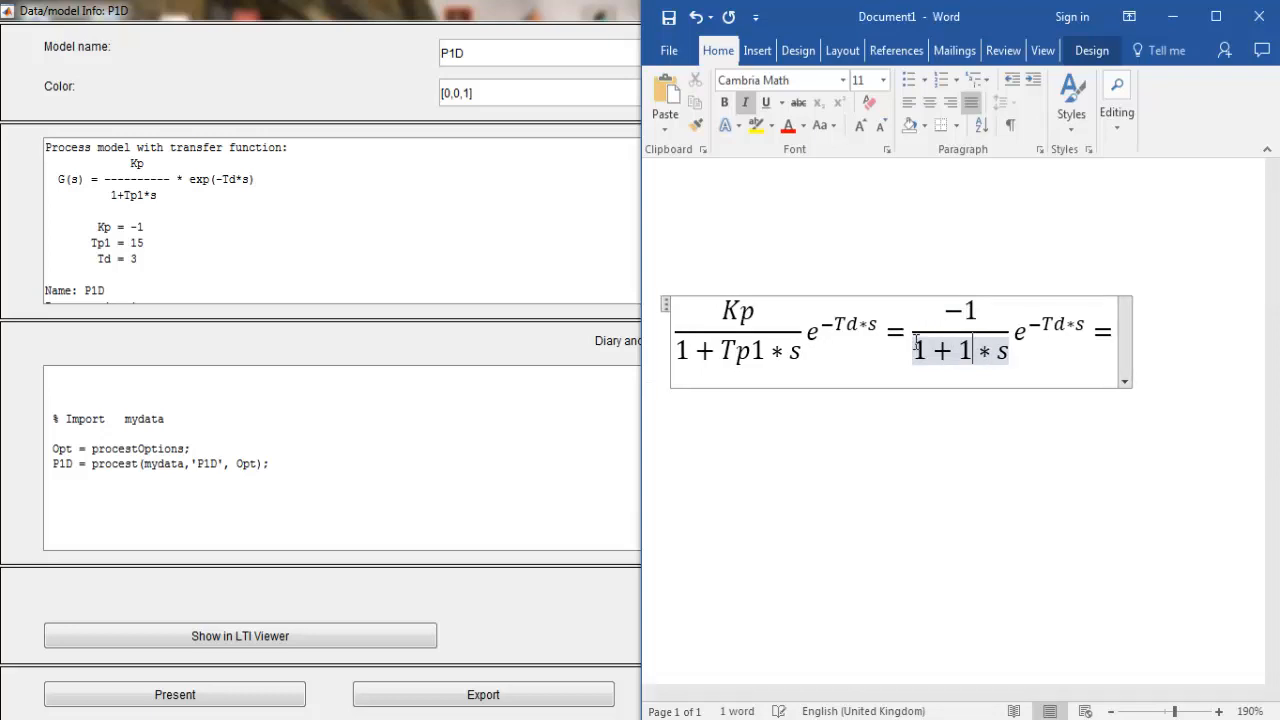
pyautogui.write('5')
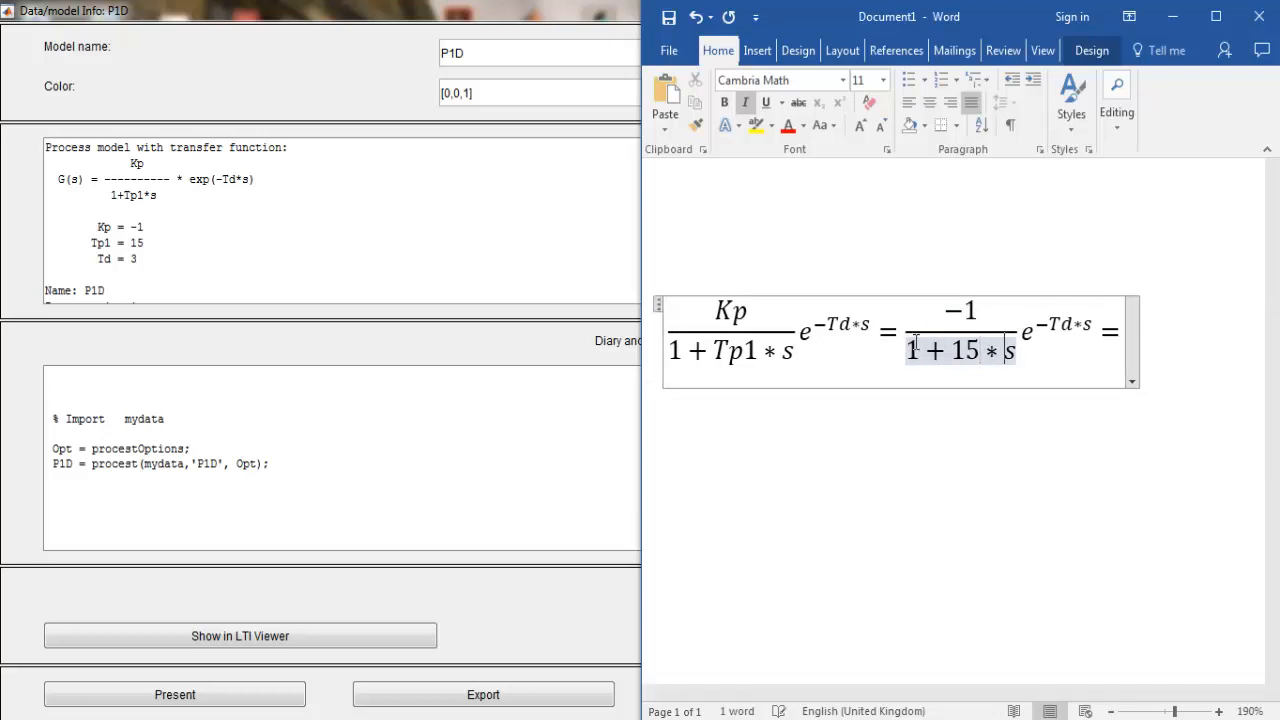
# Replace Td with 3 in the exponent of the copied transfer function
pyautogui.press('Right')
pyautogui.press('Right')
pyautogui.press('Right')
pyautogui.press('Right')
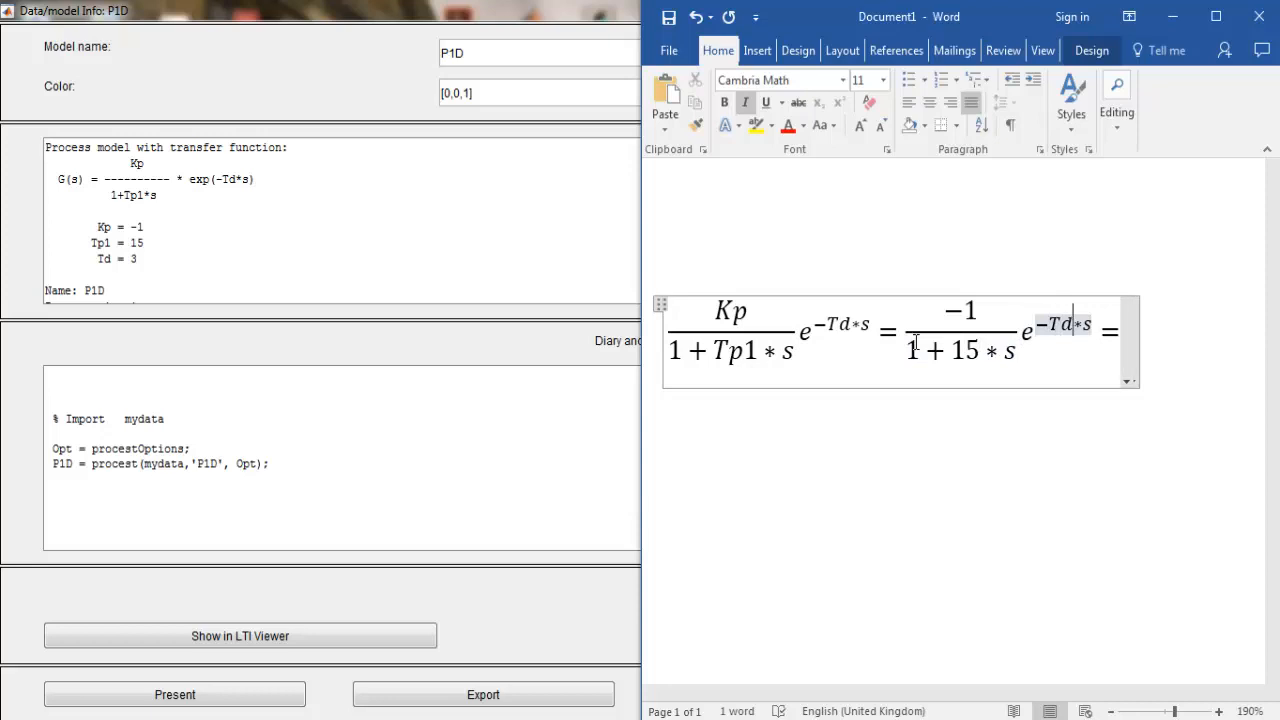
pyautogui.press('Delete')
pyautogui.press('Delete')
pyautogui.write('3')
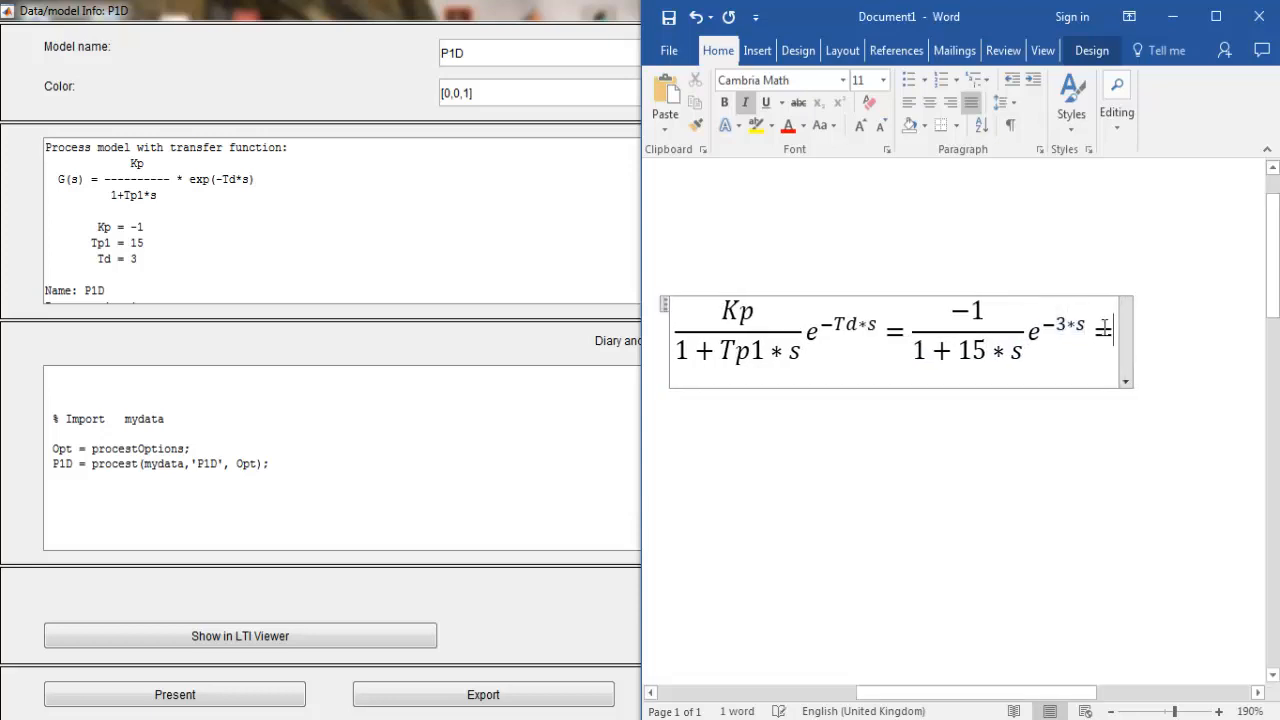
# Delete the trailing equals sign of the equation and select the numeric transfer function
pyautogui.click(1108, 330)
pyautogui.press('BackSpace')
pyautogui.moveTo(922, 340); pyautogui.dragTo(1100, 350)
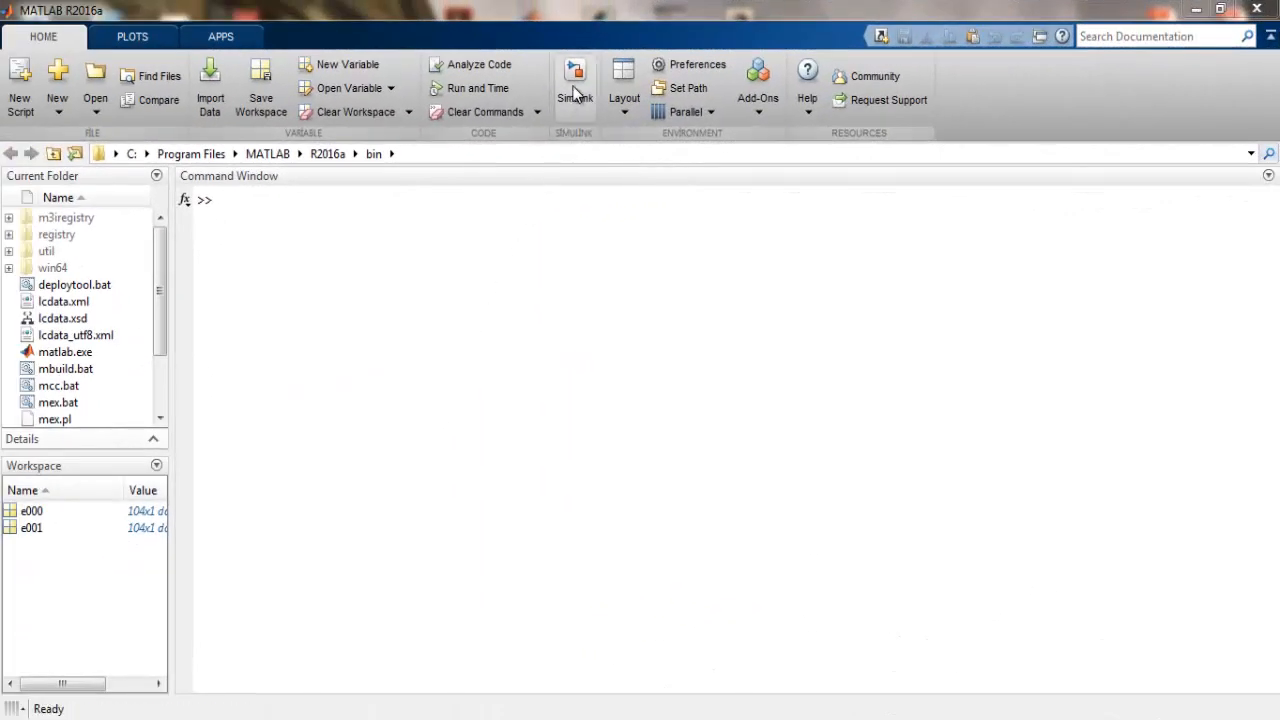
# Start Simulink from MATLAB and create a blank model
pyautogui.click(575, 90)
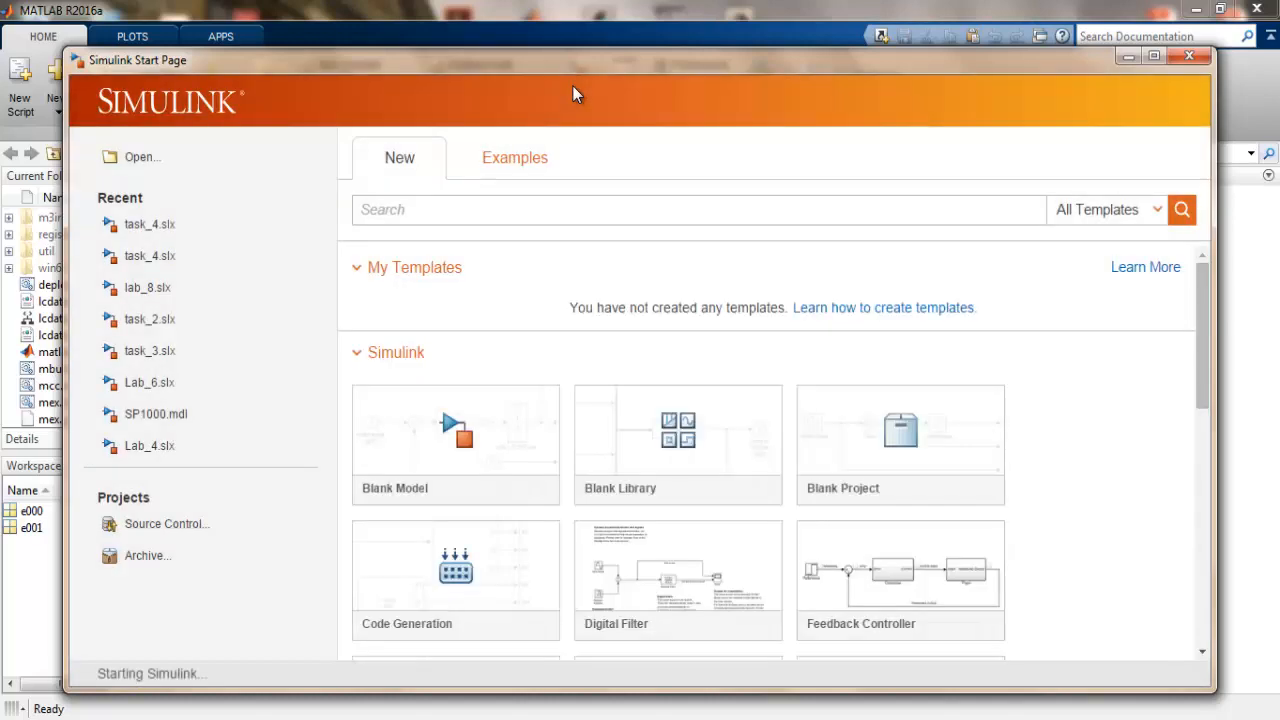
pyautogui.click(477, 472)
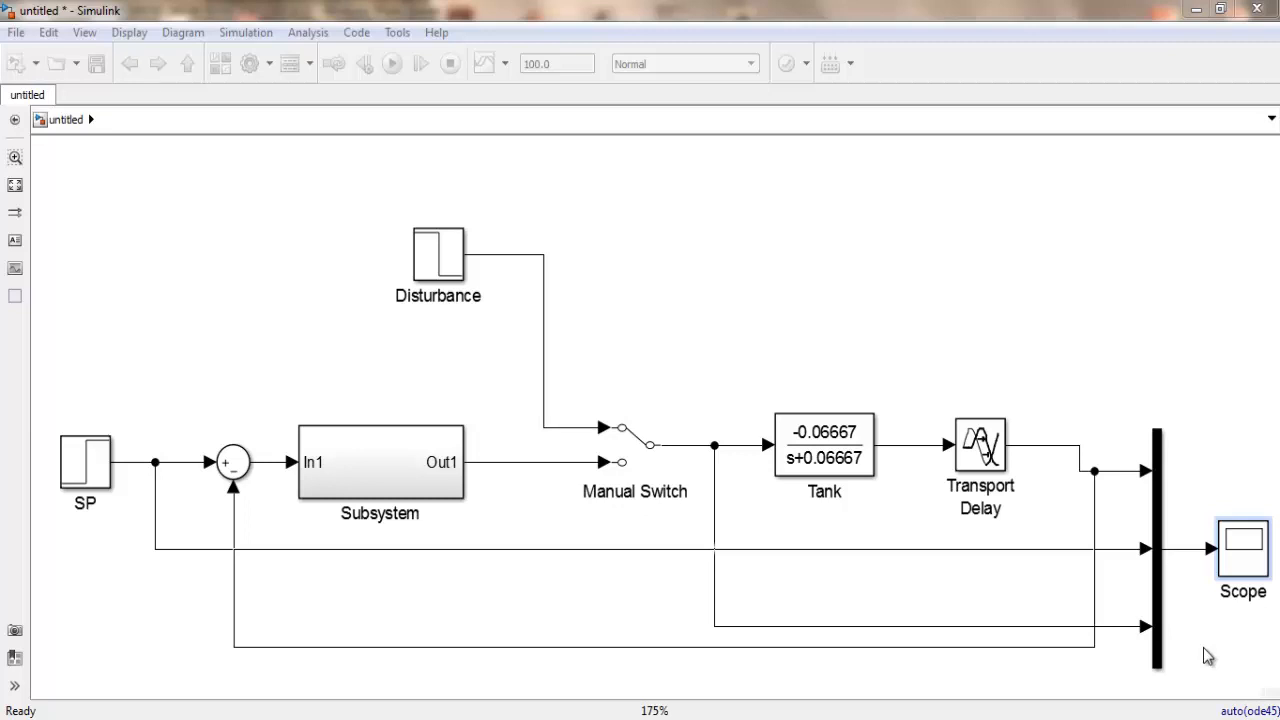
# Flip the Manual Switch to the Subsystem output and go through the SP, Subsystem, Manual Switch and Tank blocks
pyautogui.doubleClick(645, 444)
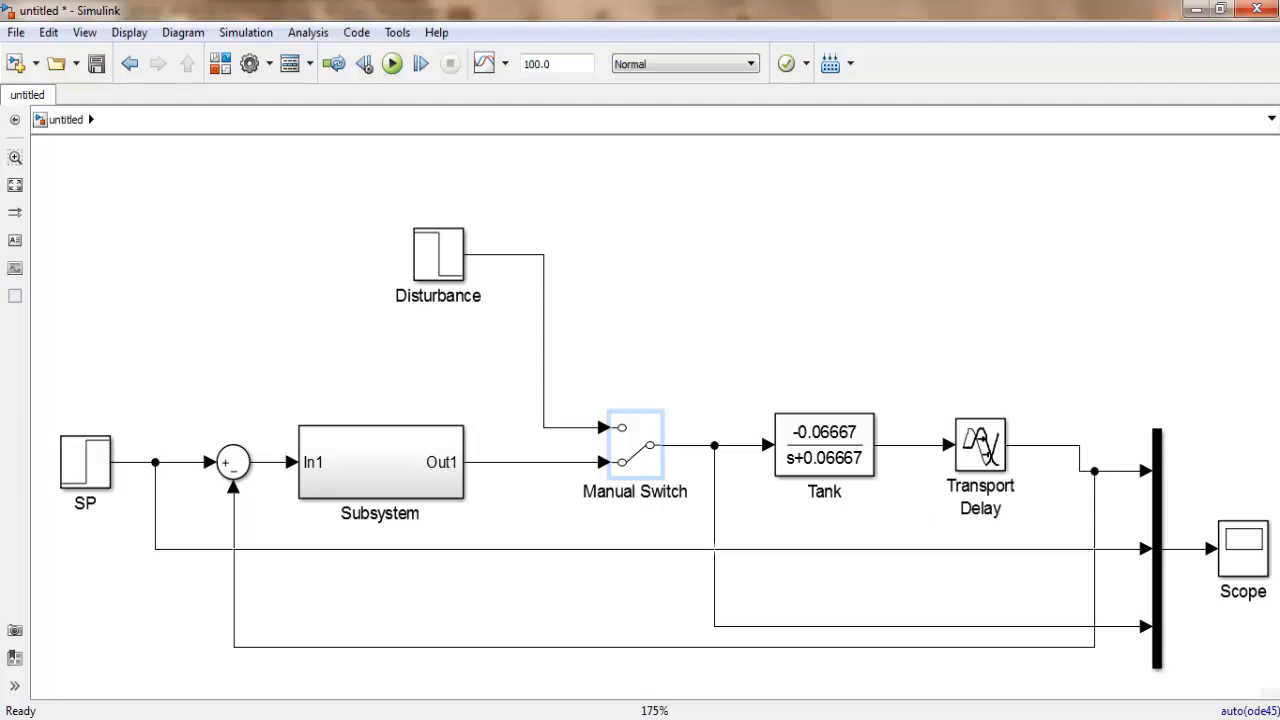
pyautogui.click(98, 486)
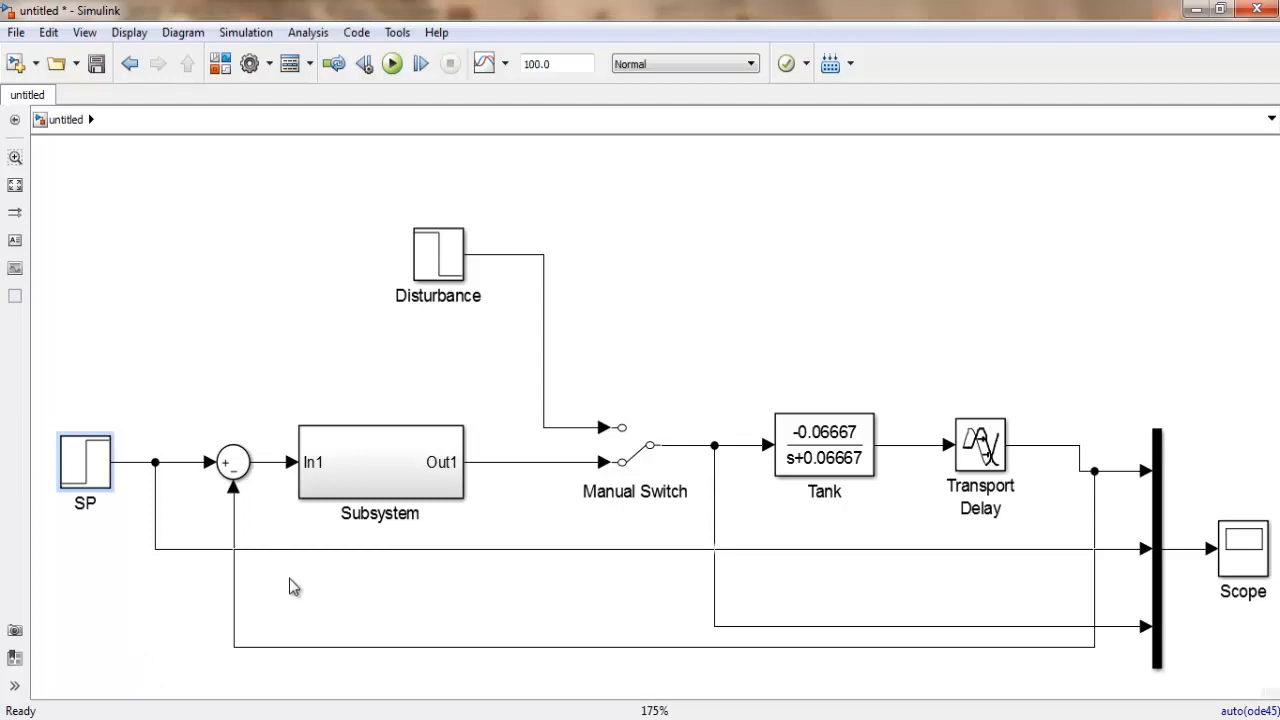
pyautogui.click(433, 476)
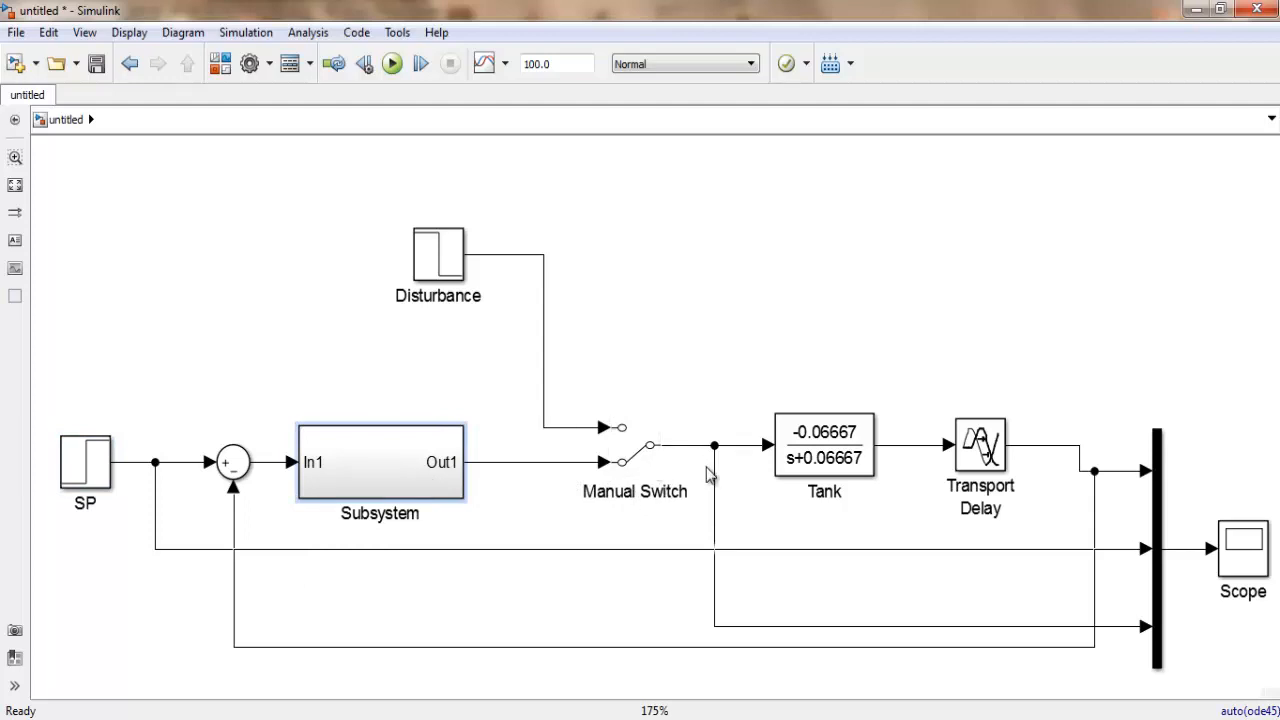
pyautogui.click(645, 465)
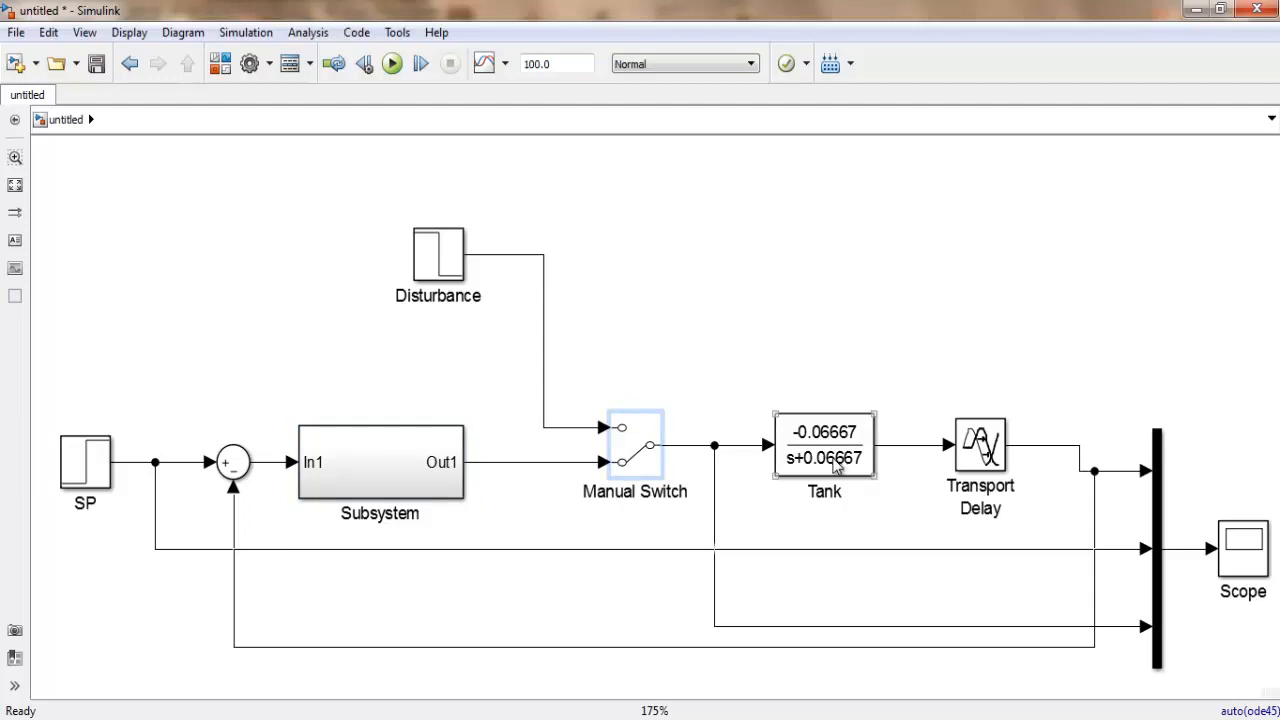
pyautogui.click(835, 470)
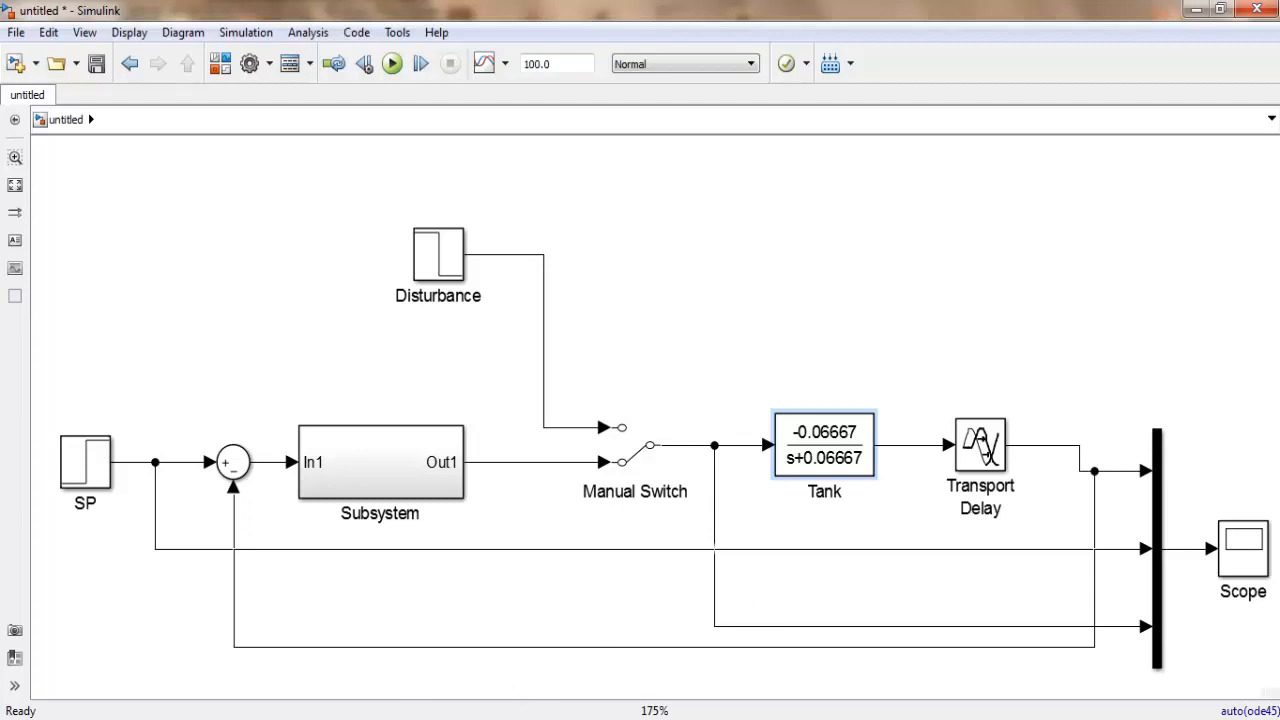
# Bring the Word document beside the model and compare its final transfer function with the Tank block
pyautogui.hotkey('alt', 'Tab')
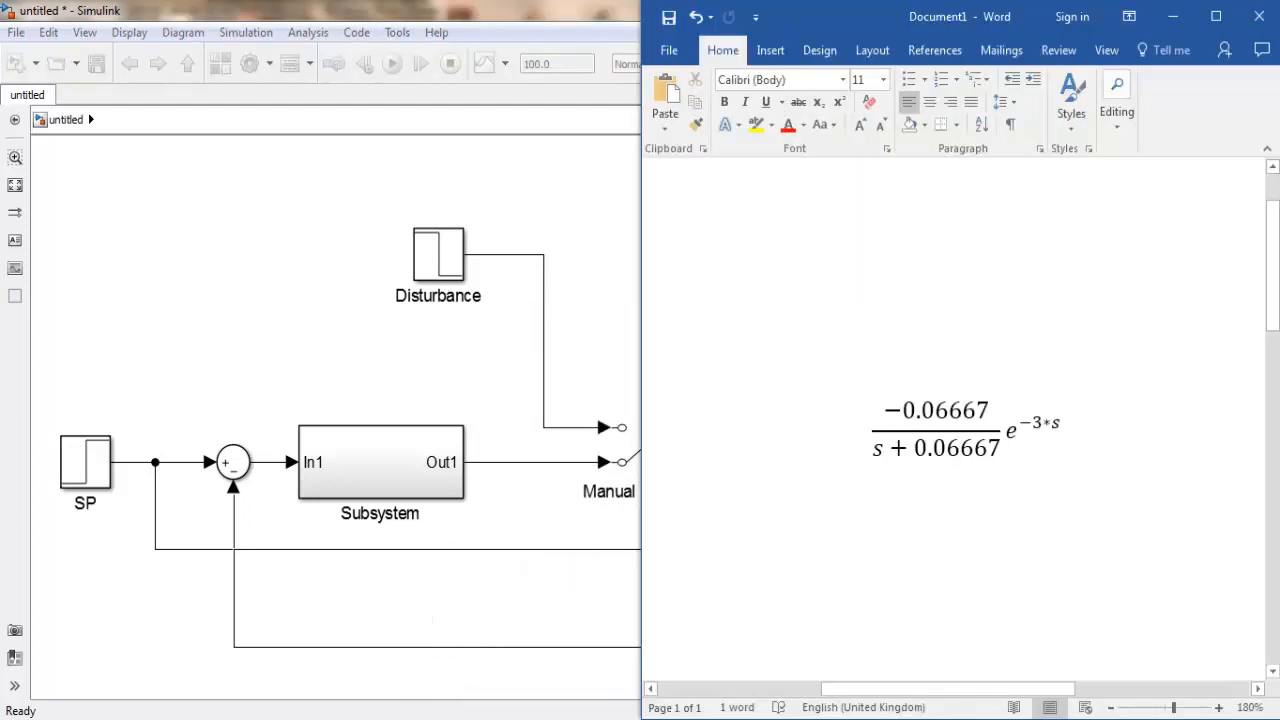
pyautogui.moveTo(868, 17); pyautogui.dragTo(4, 275)
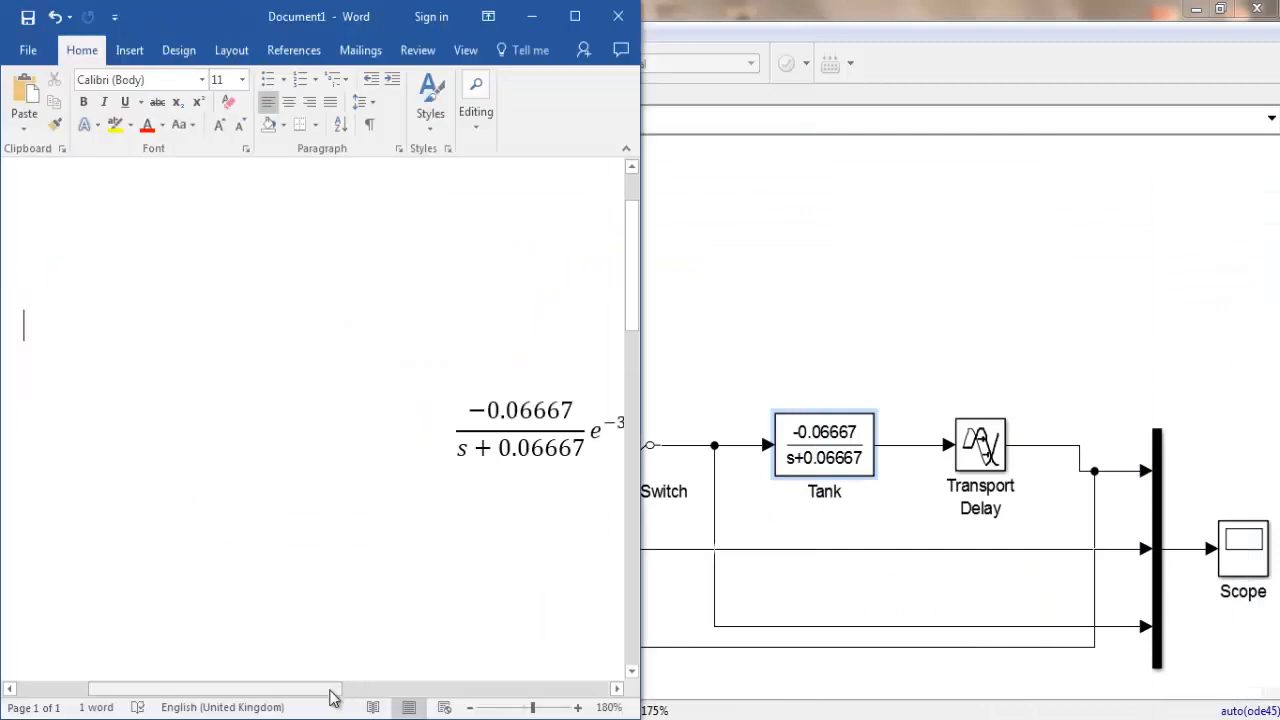
pyautogui.moveTo(333, 697); pyautogui.dragTo(417, 697)
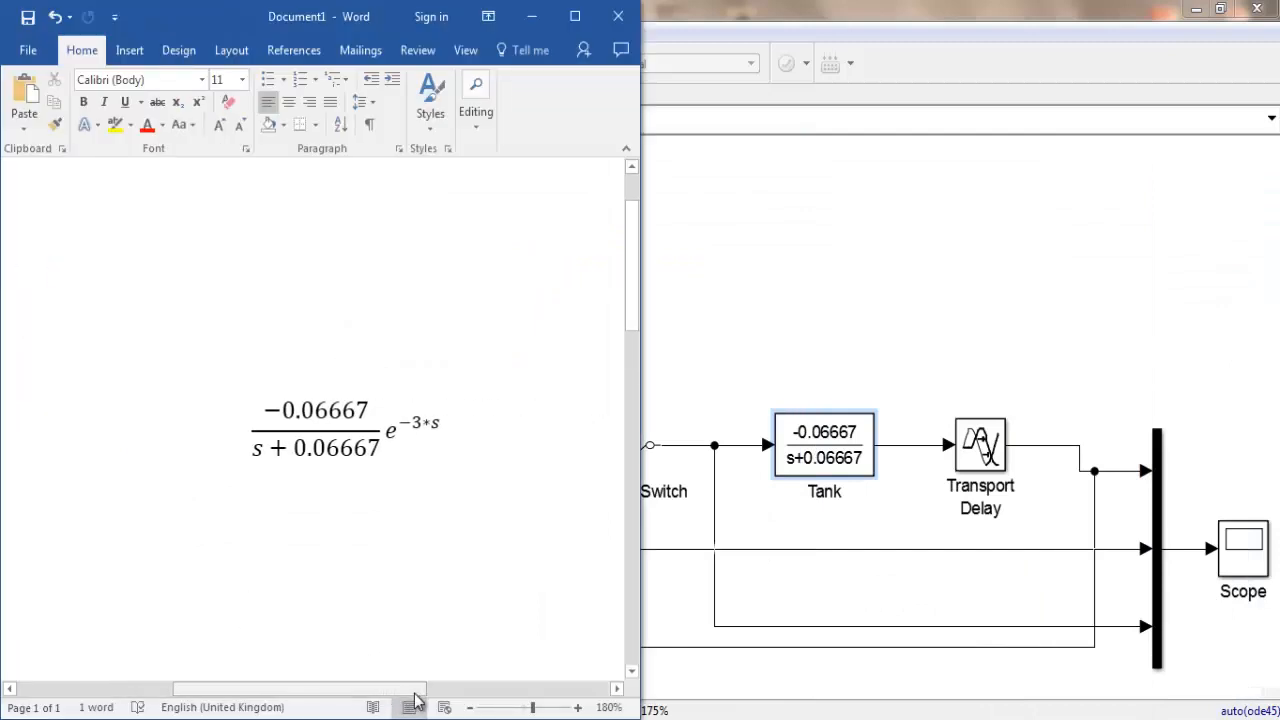
pyautogui.click(412, 407)
pyautogui.click(277, 486)
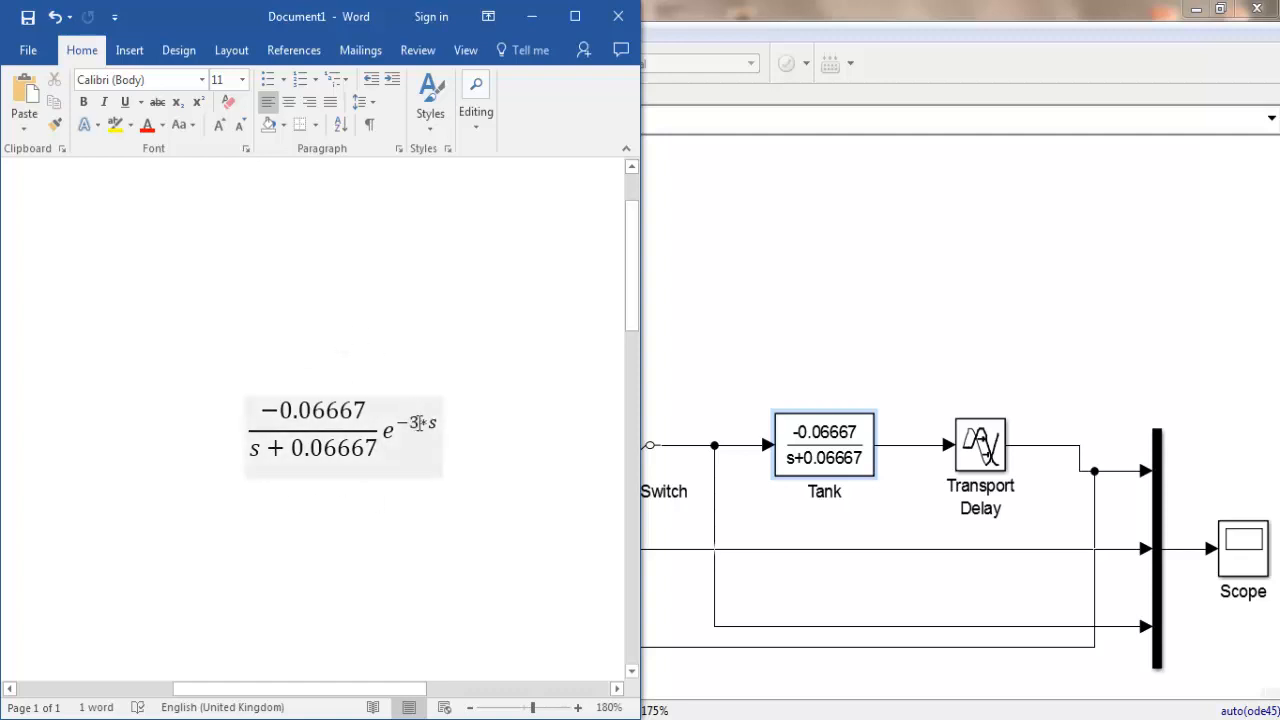
# Open the Transport Delay block's parameters, check its time delay against the transfer function's exponent, and close them
pyautogui.click(988, 452)
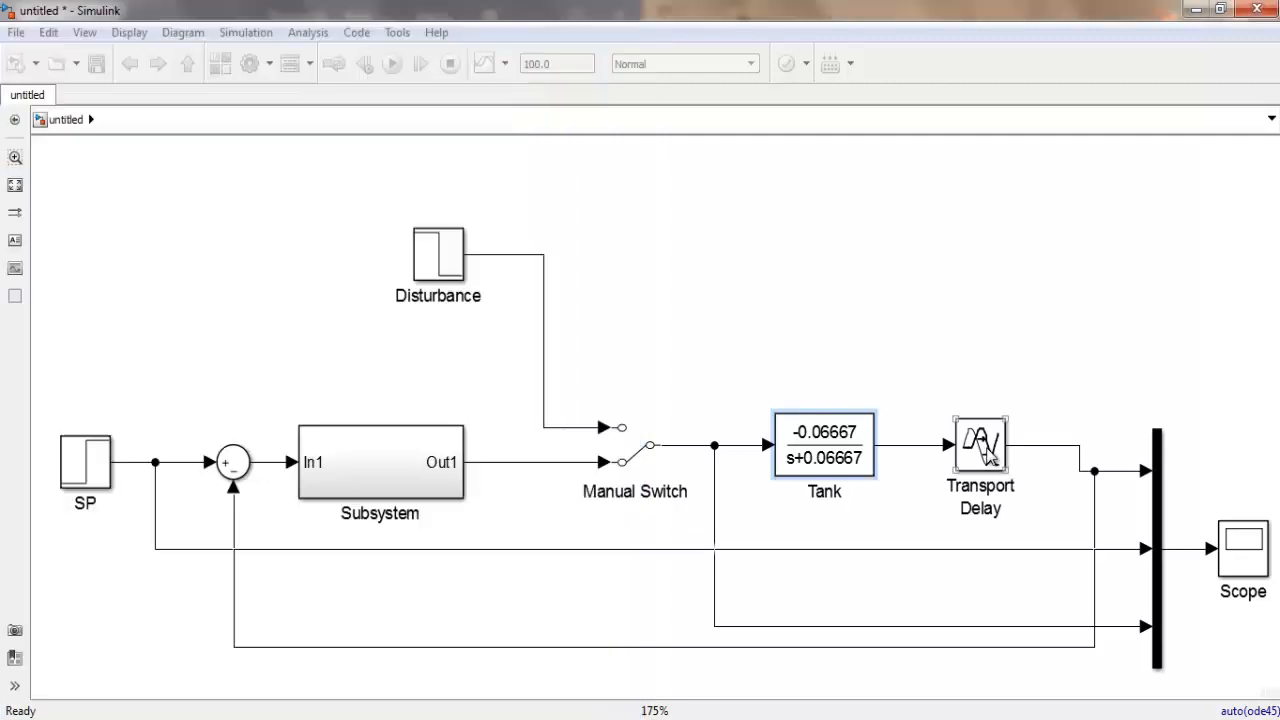
pyautogui.doubleClick(988, 452)
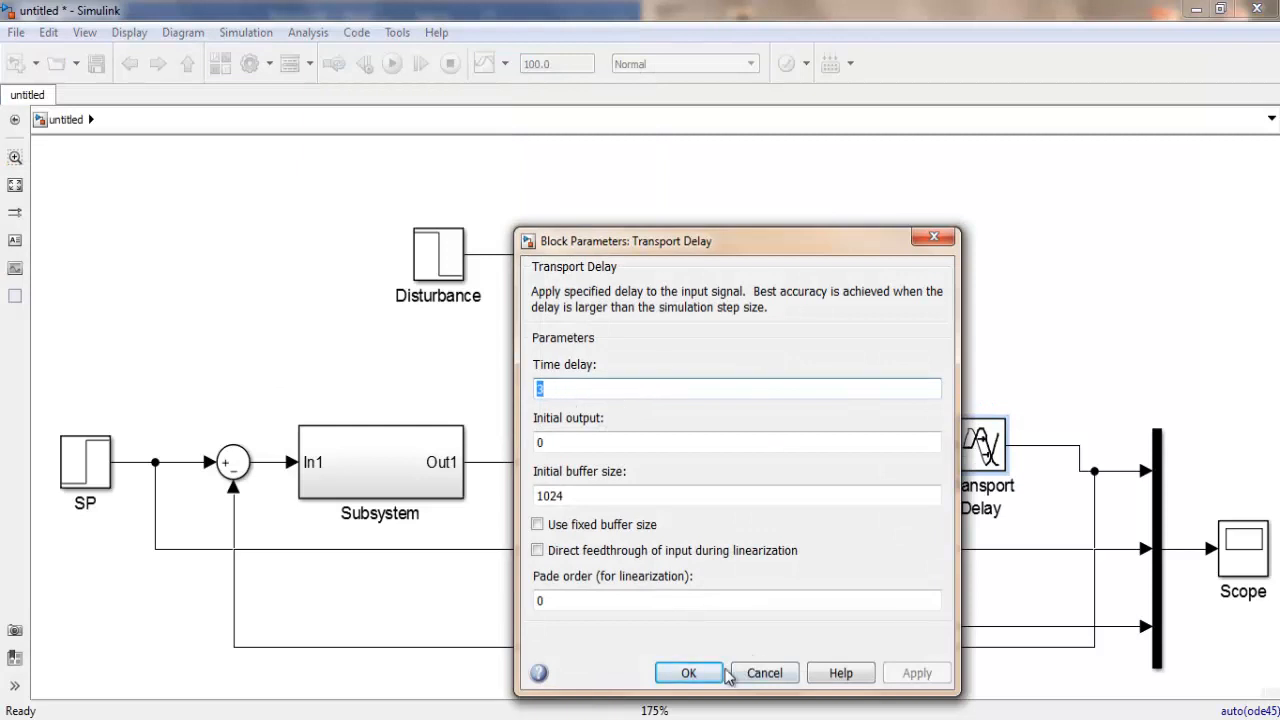
pyautogui.click(715, 672)
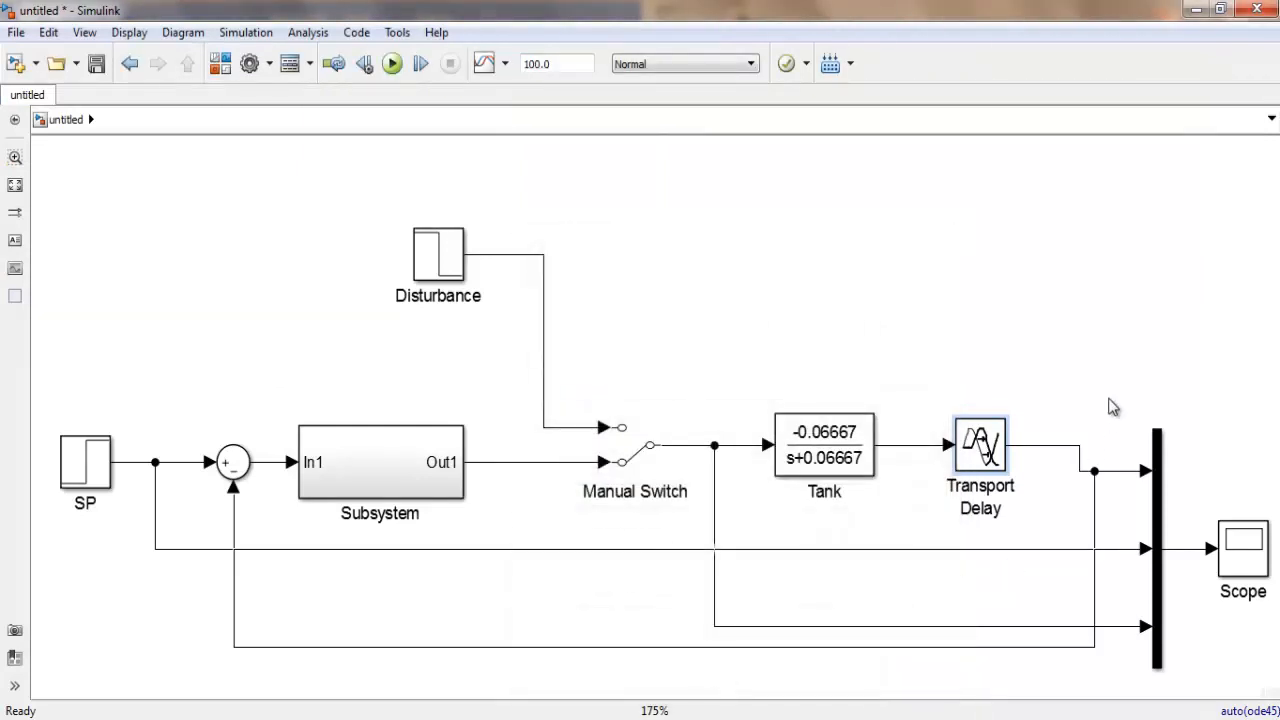
pyautogui.click(1113, 406)
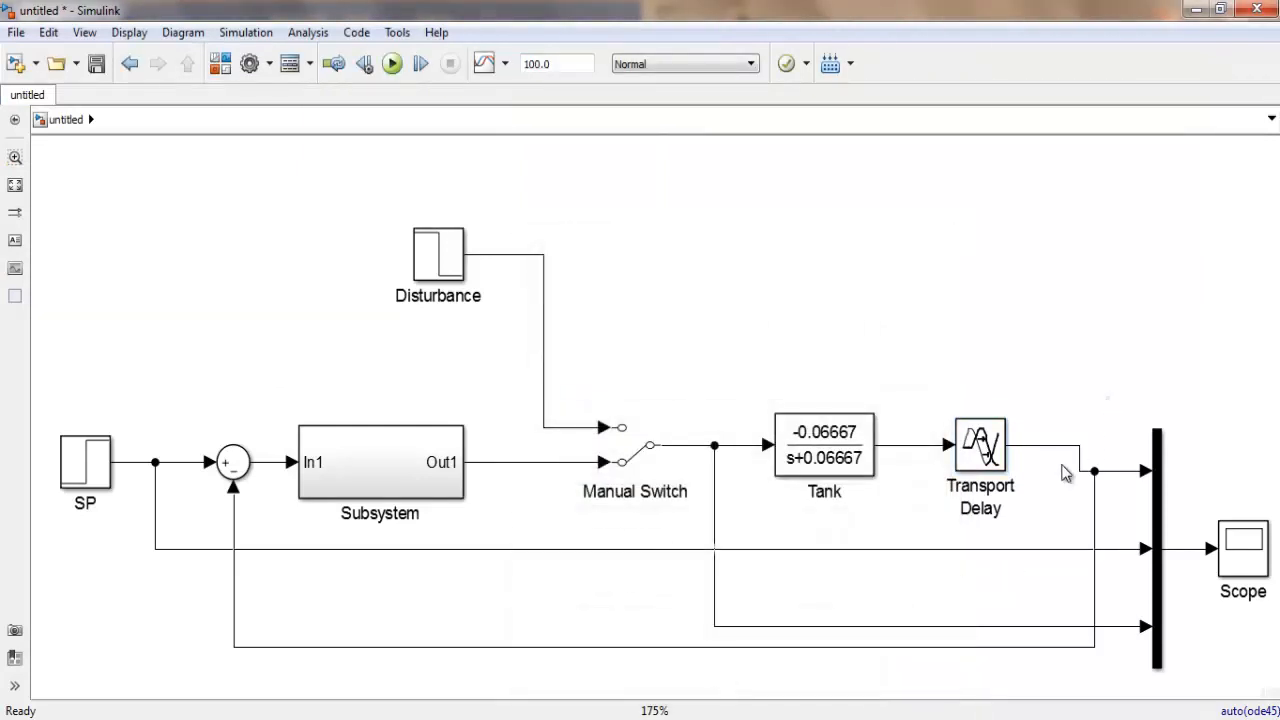
# Trace the delayed tank output, setpoint and switch output signals through the multiplexer to the Scope
pyautogui.click(1120, 480)
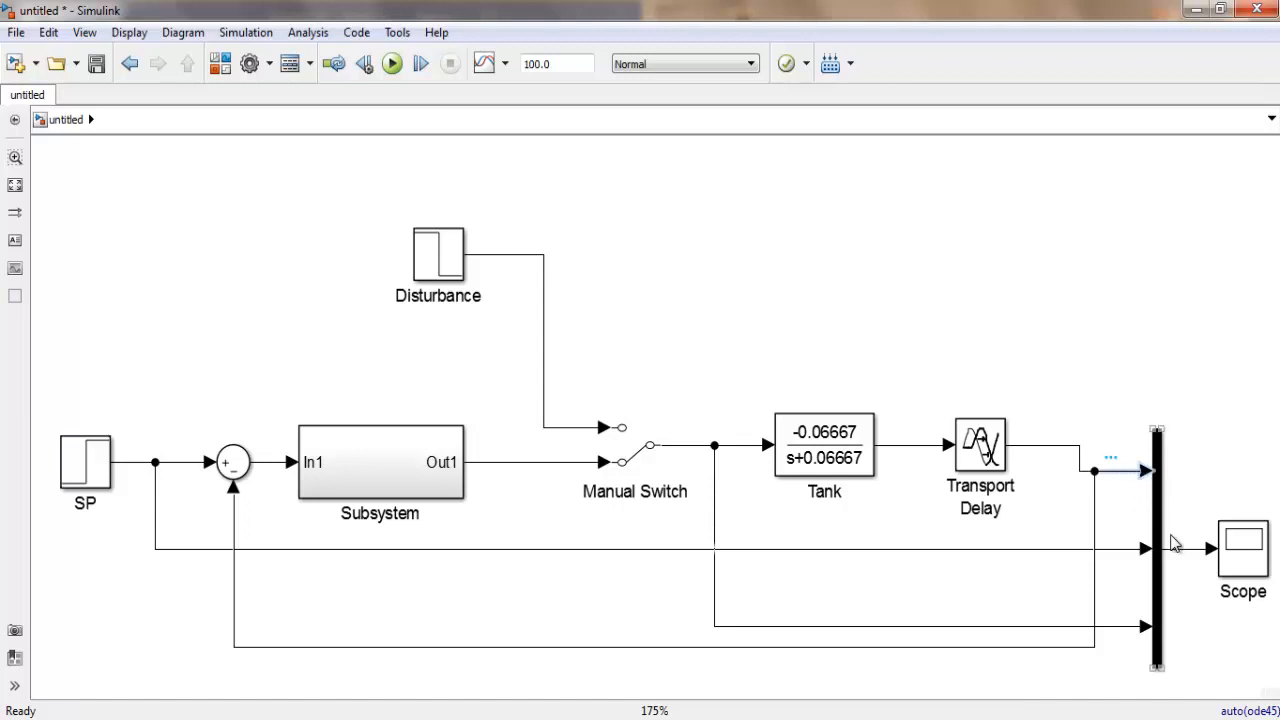
pyautogui.click(1241, 556)
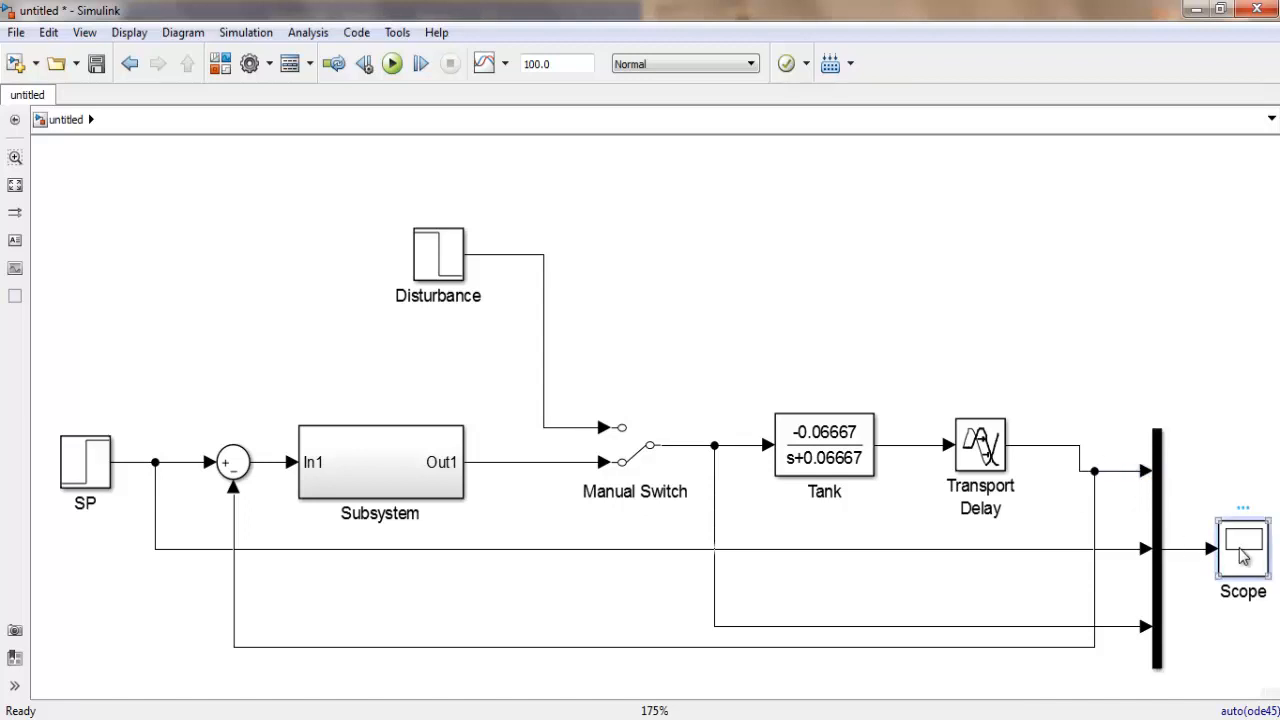
pyautogui.click(1120, 549)
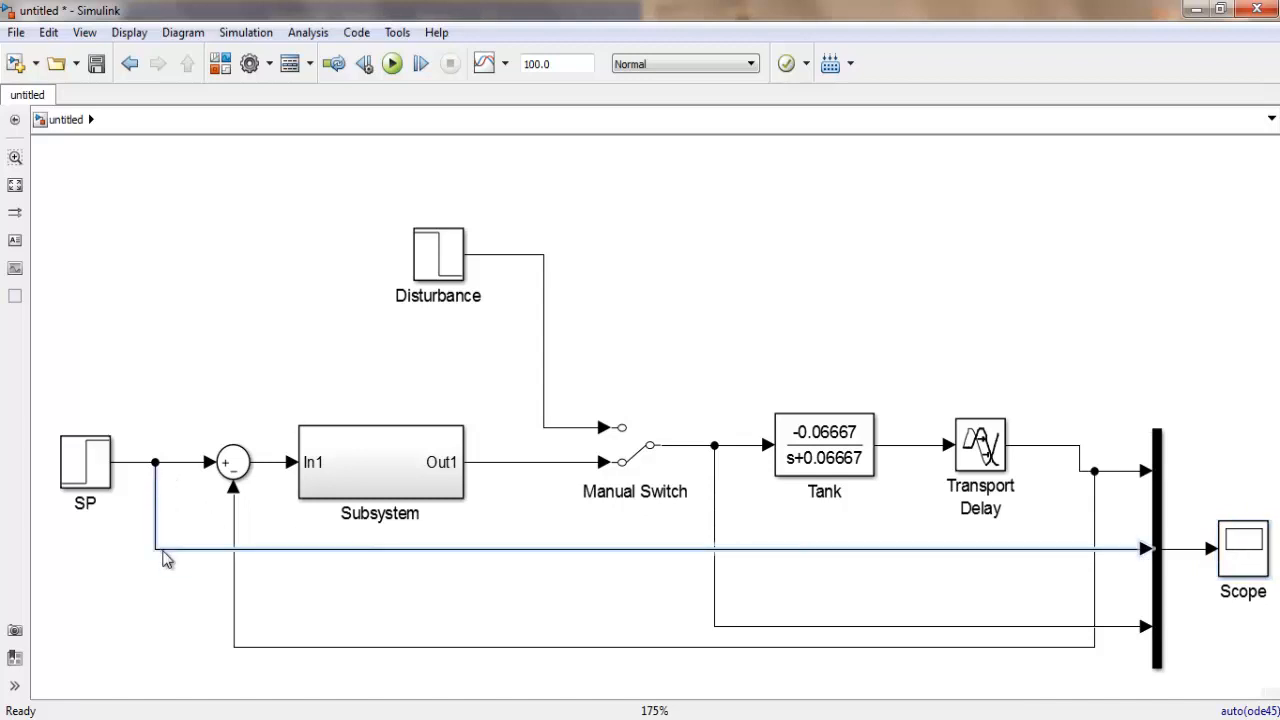
pyautogui.click(1120, 628)
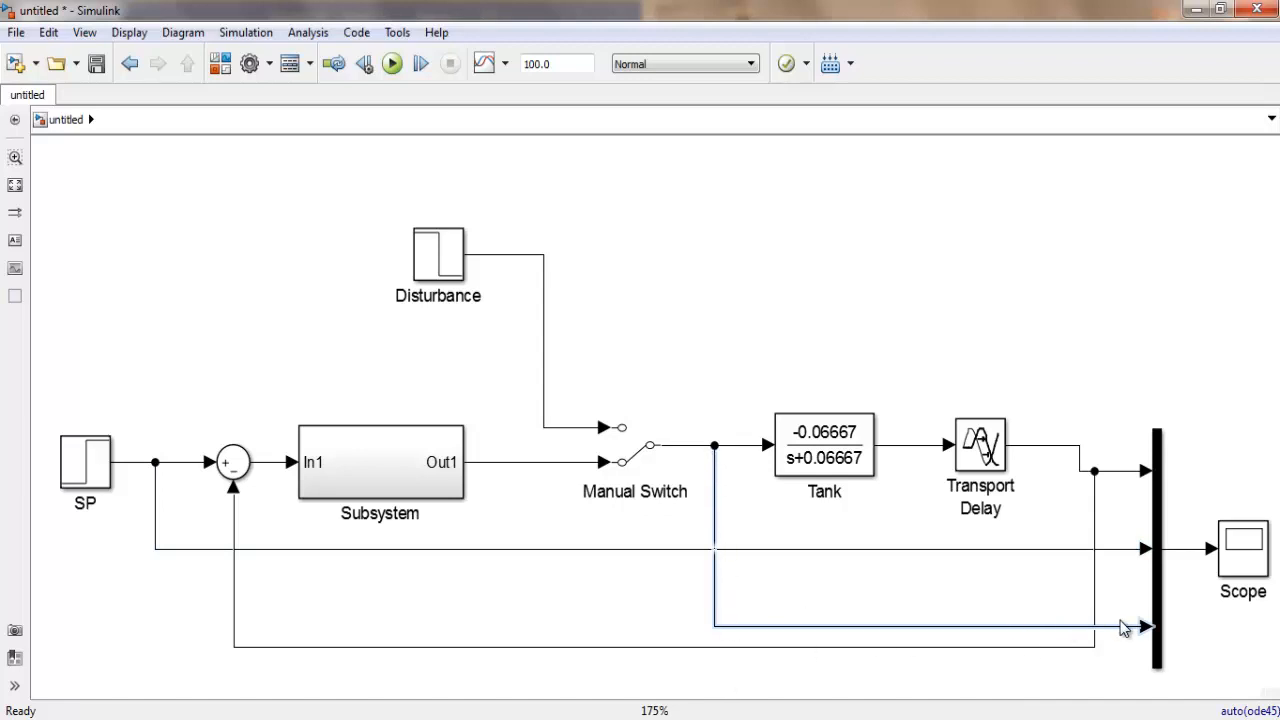
# Open the Subsystem, examine its Kc, Ti, Integrator and Add blocks, and return to the top-level model
pyautogui.click(440, 472)
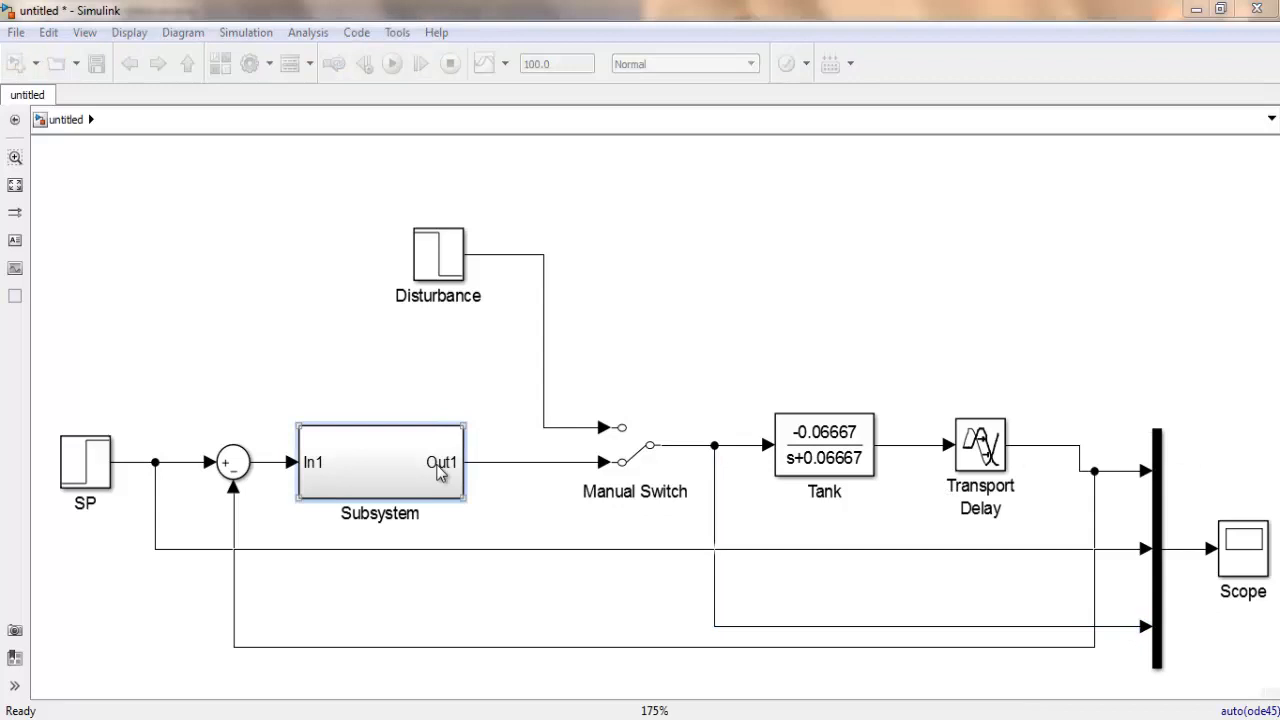
pyautogui.doubleClick(440, 472)
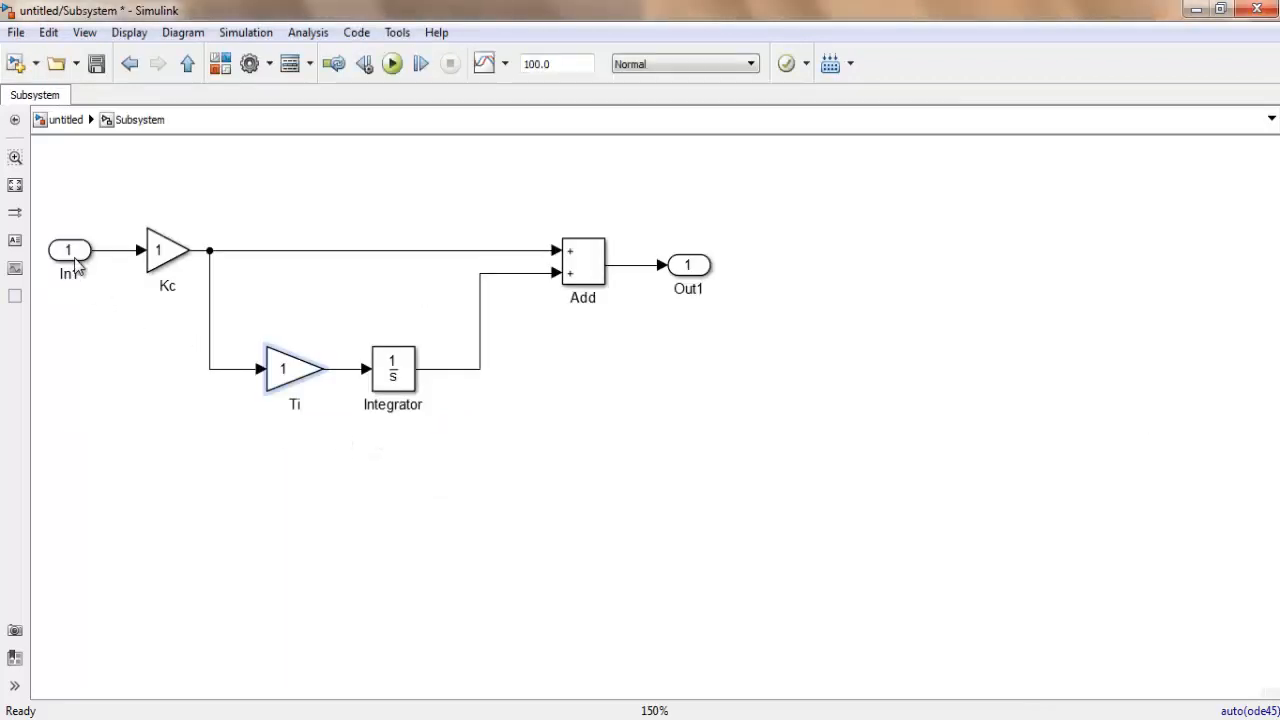
pyautogui.click(282, 370)
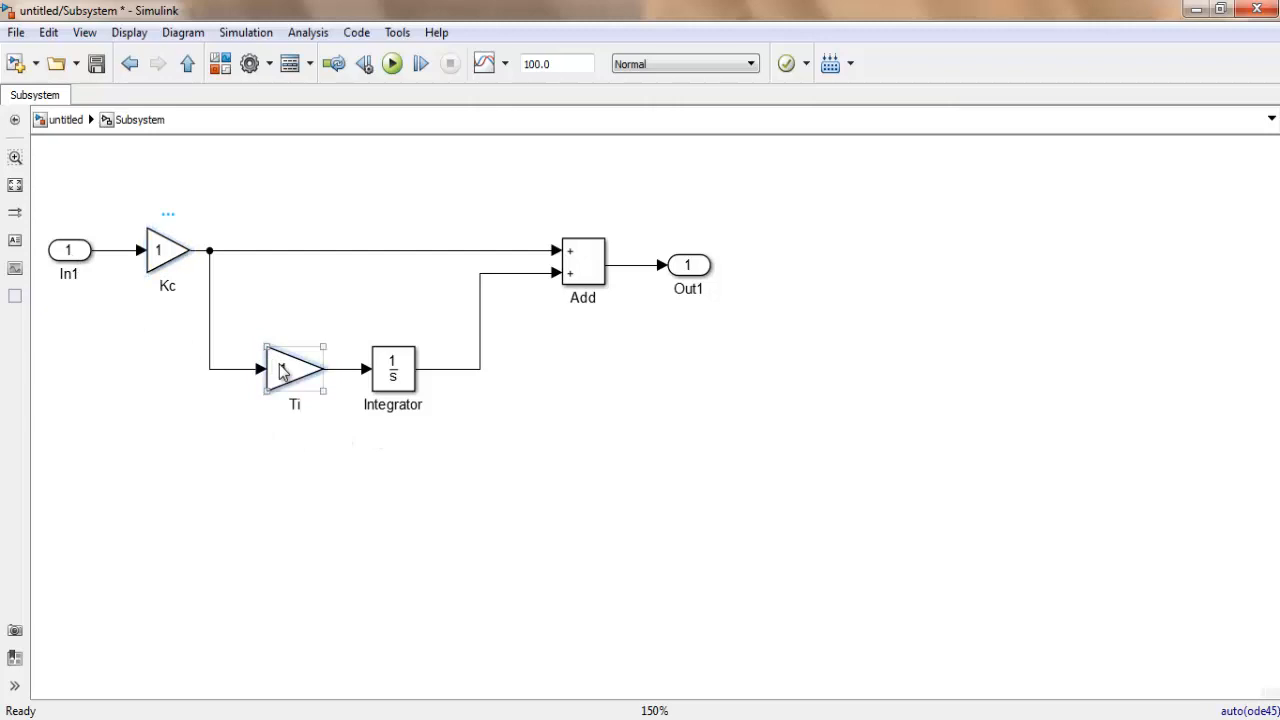
pyautogui.click(401, 389)
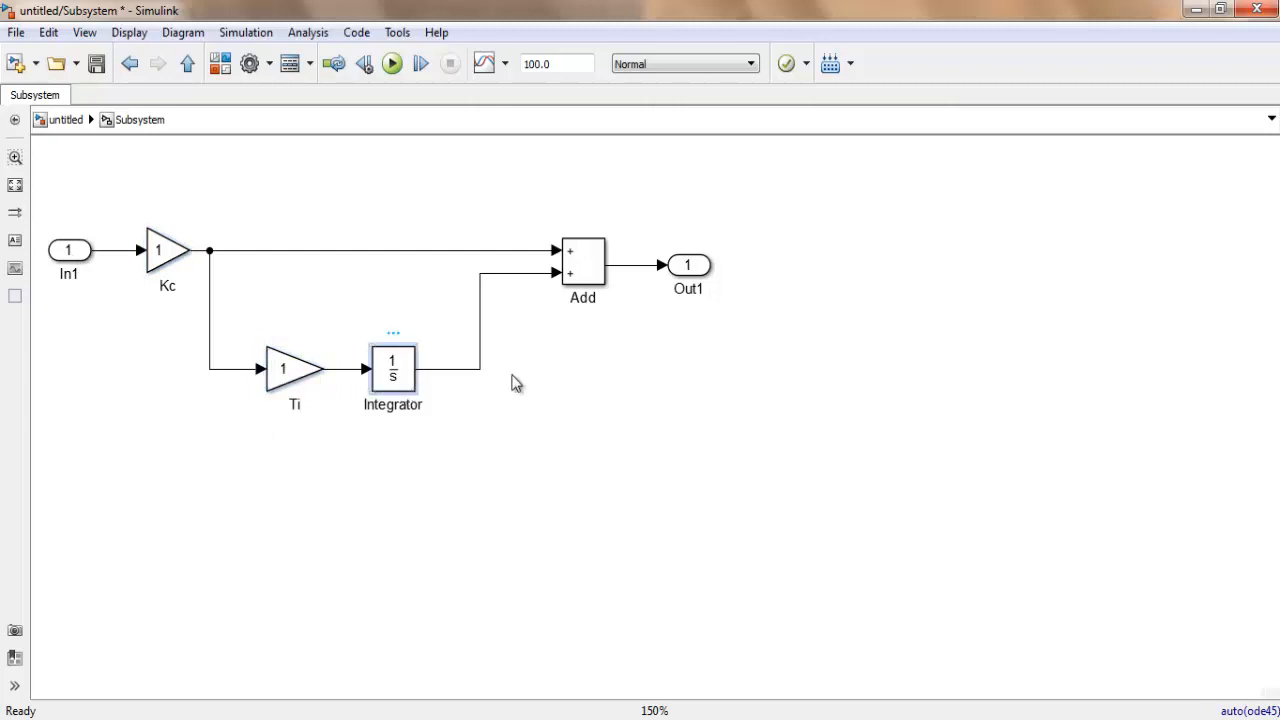
pyautogui.click(590, 270)
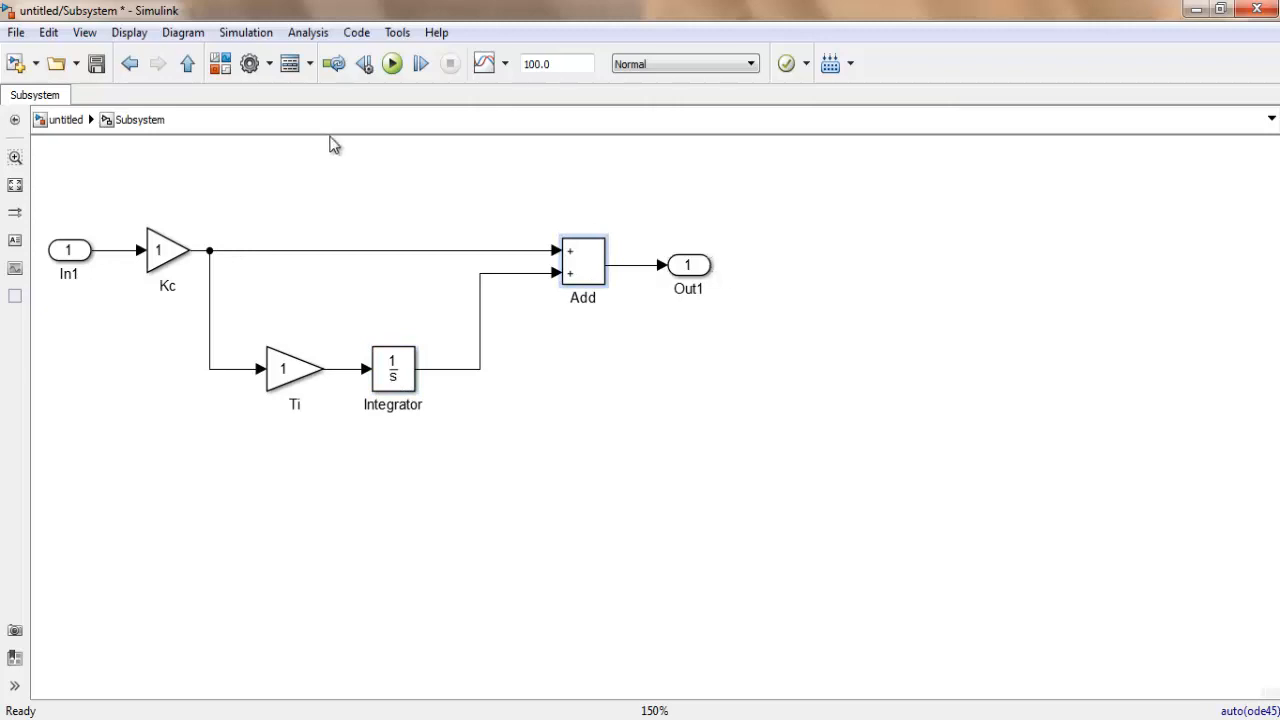
pyautogui.click(75, 119)
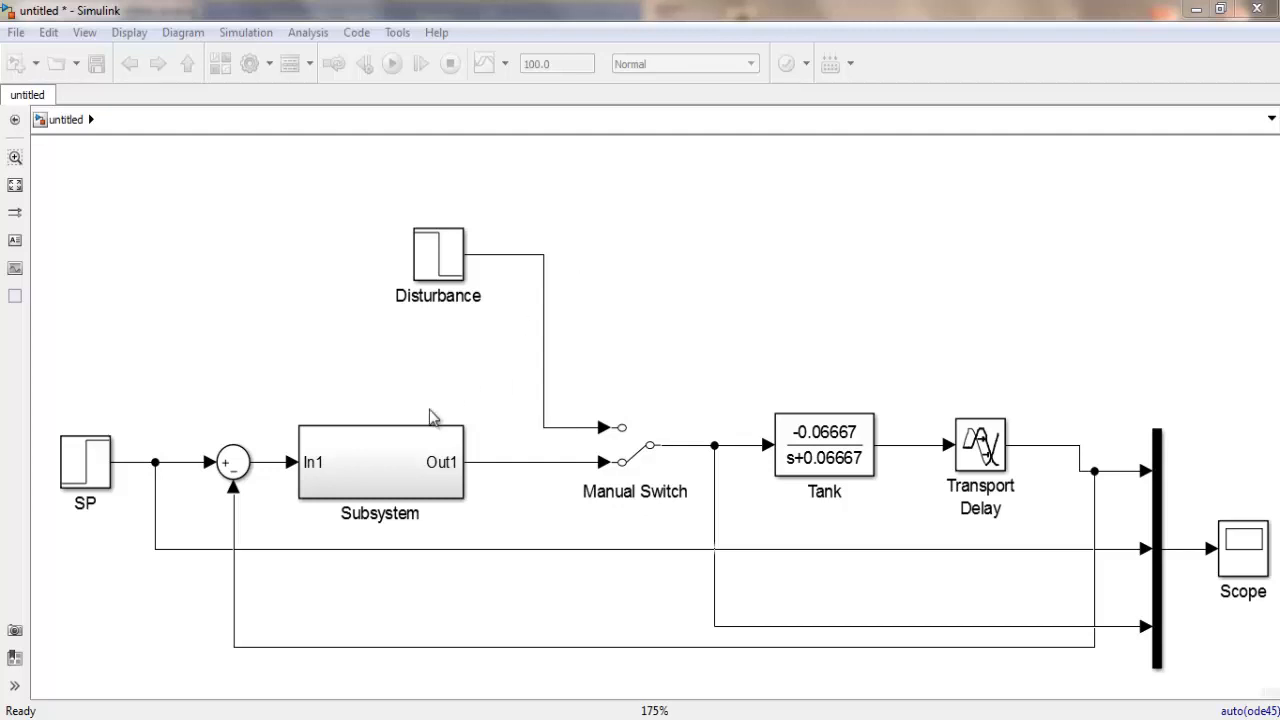
# Run the closed-loop simulation and open the Scope to view the response
pyautogui.click(400, 169)
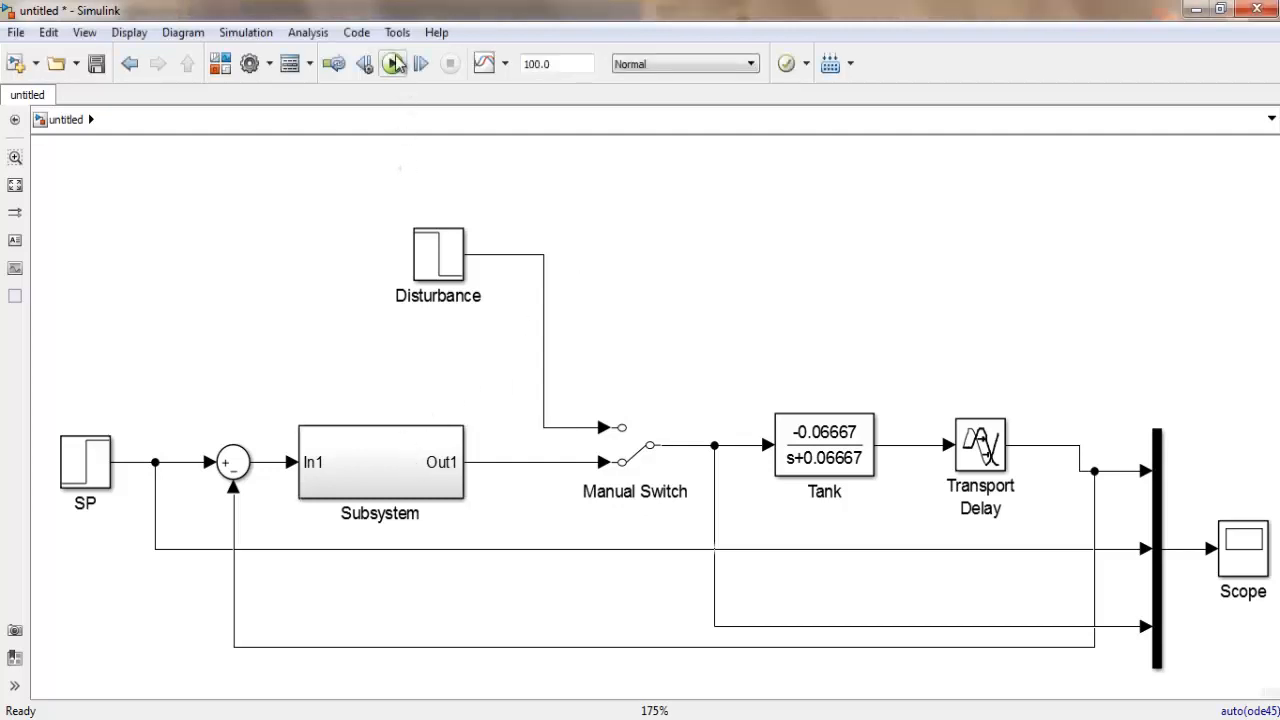
pyautogui.click(392, 64)
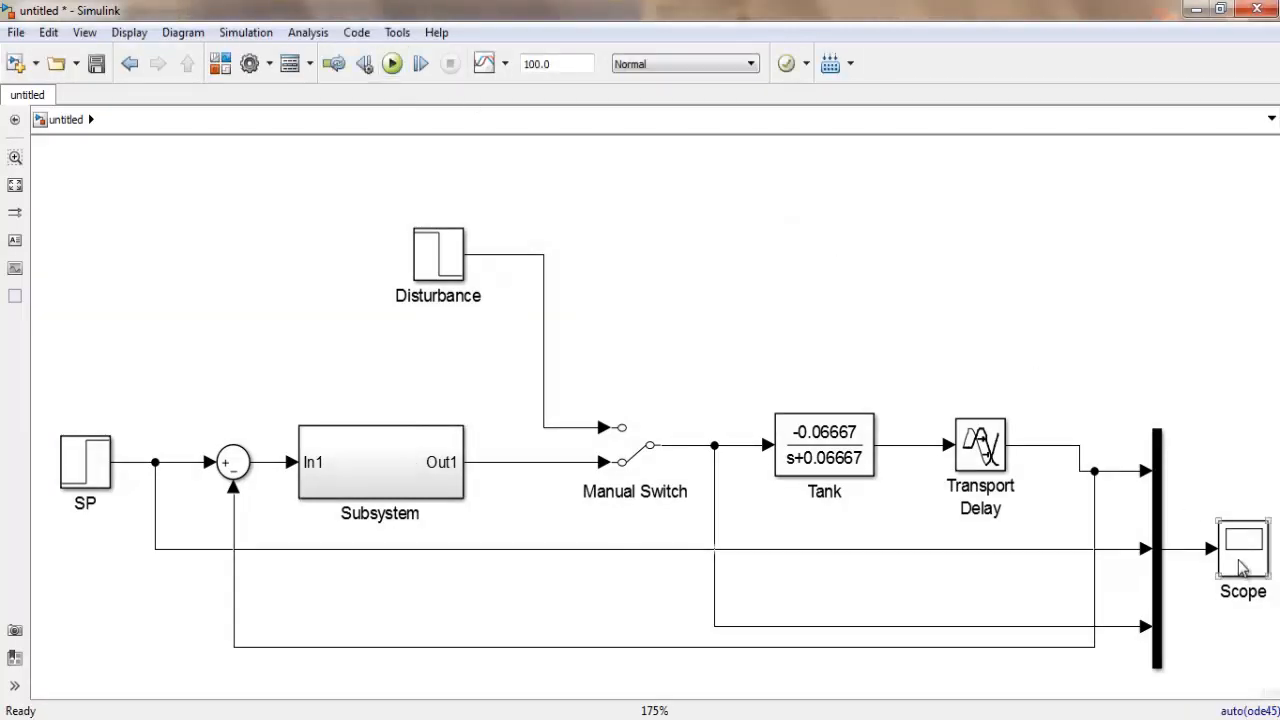
pyautogui.doubleClick(1236, 560)
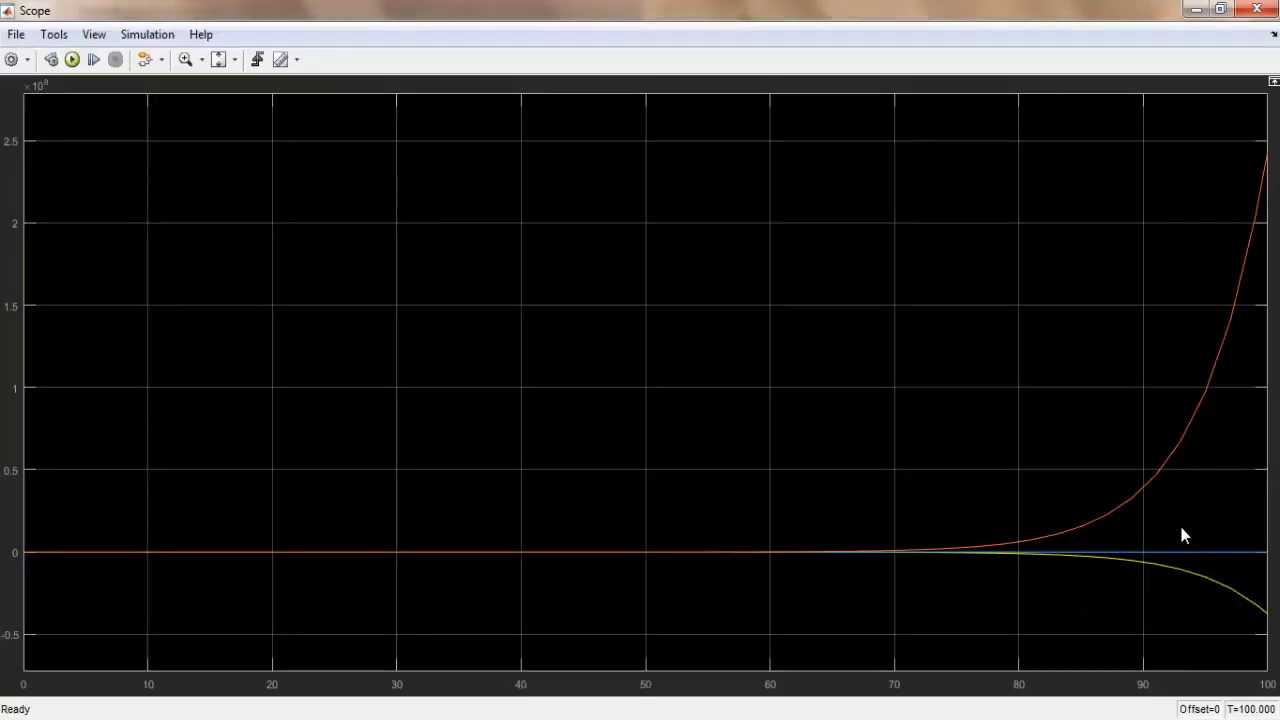
# Close the Scope and set the gain of the Kc block inside the Subsystem to -1
pyautogui.click(1257, 9)
pyautogui.doubleClick(366, 482)
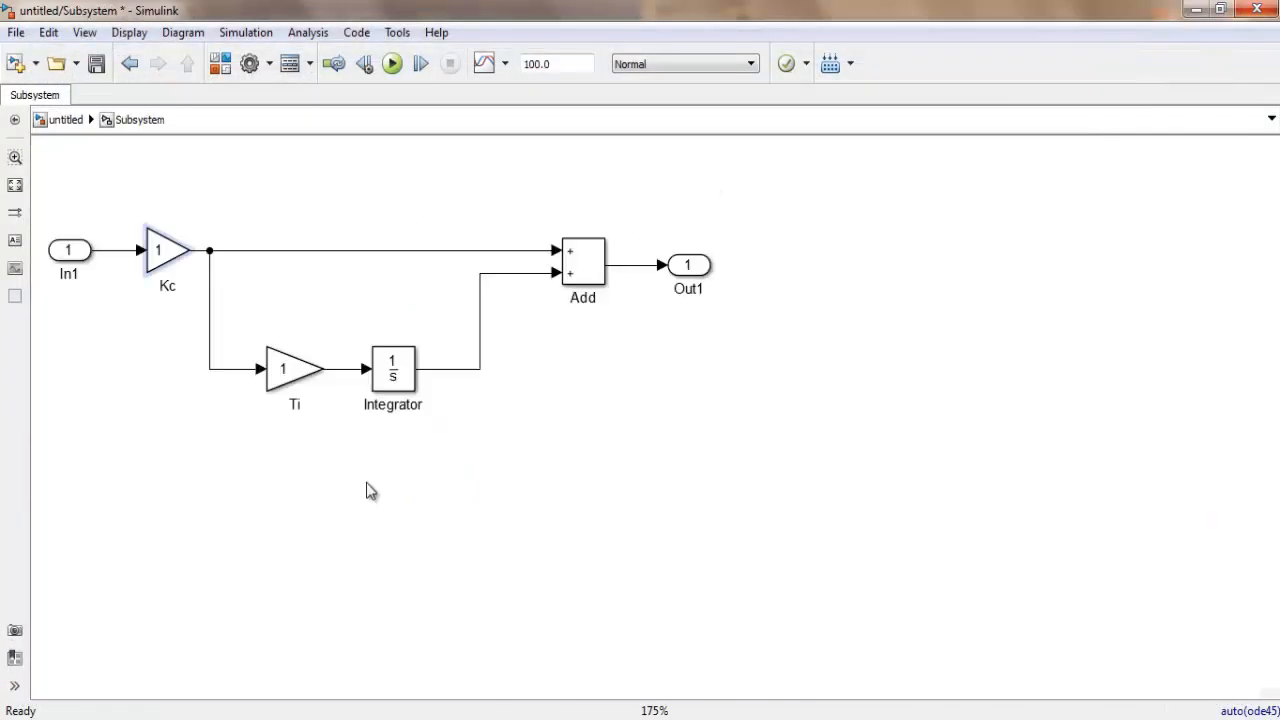
pyautogui.click(285, 376)
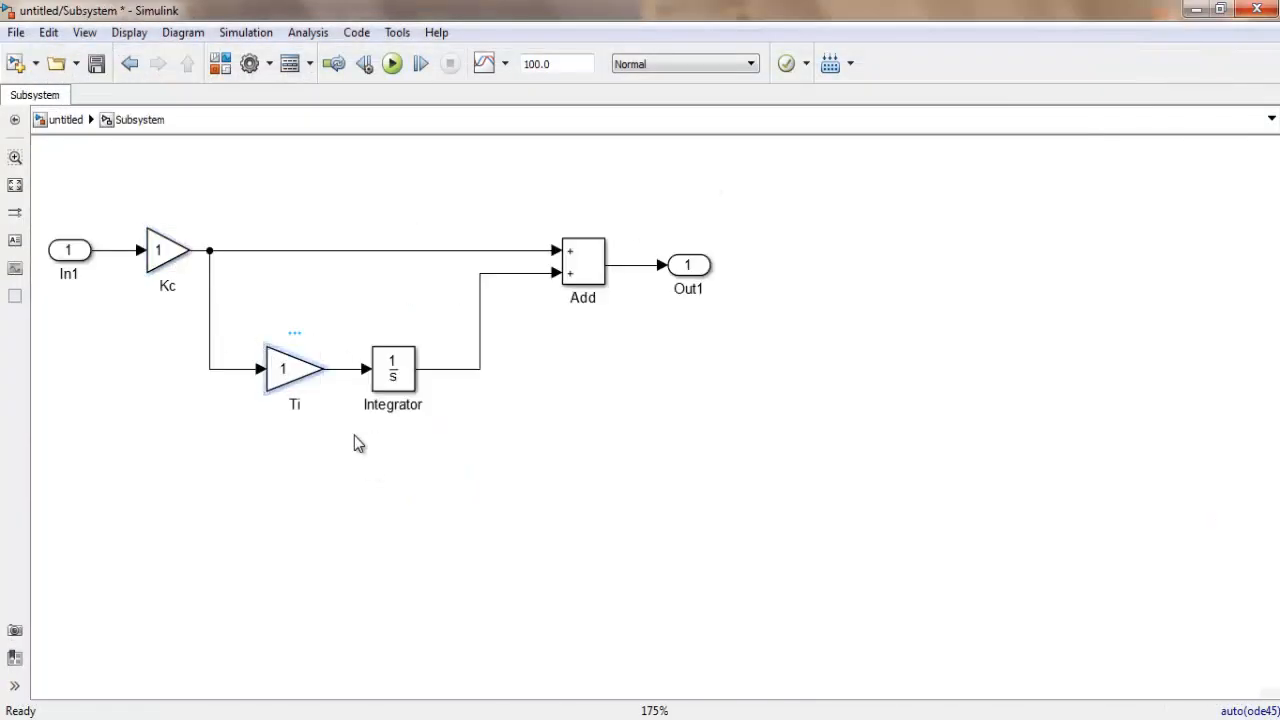
pyautogui.doubleClick(160, 256)
pyautogui.click(218, 237)
pyautogui.write('-1')
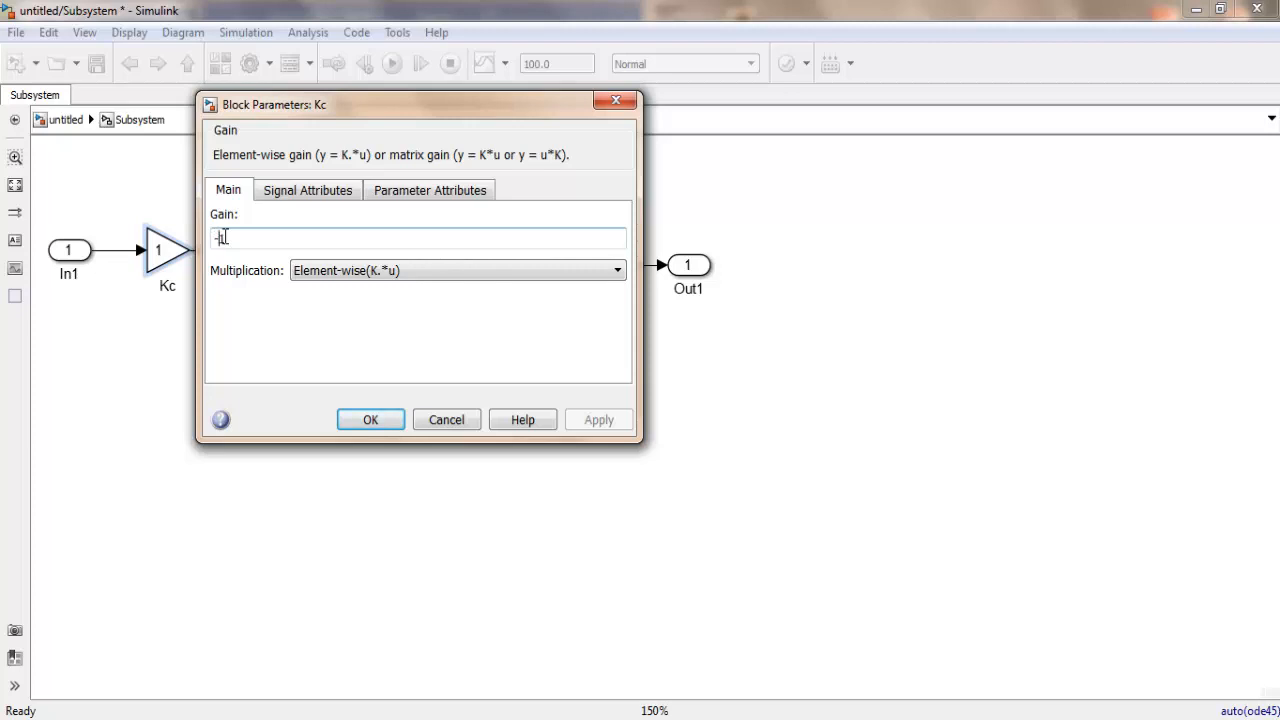
pyautogui.click(372, 419)
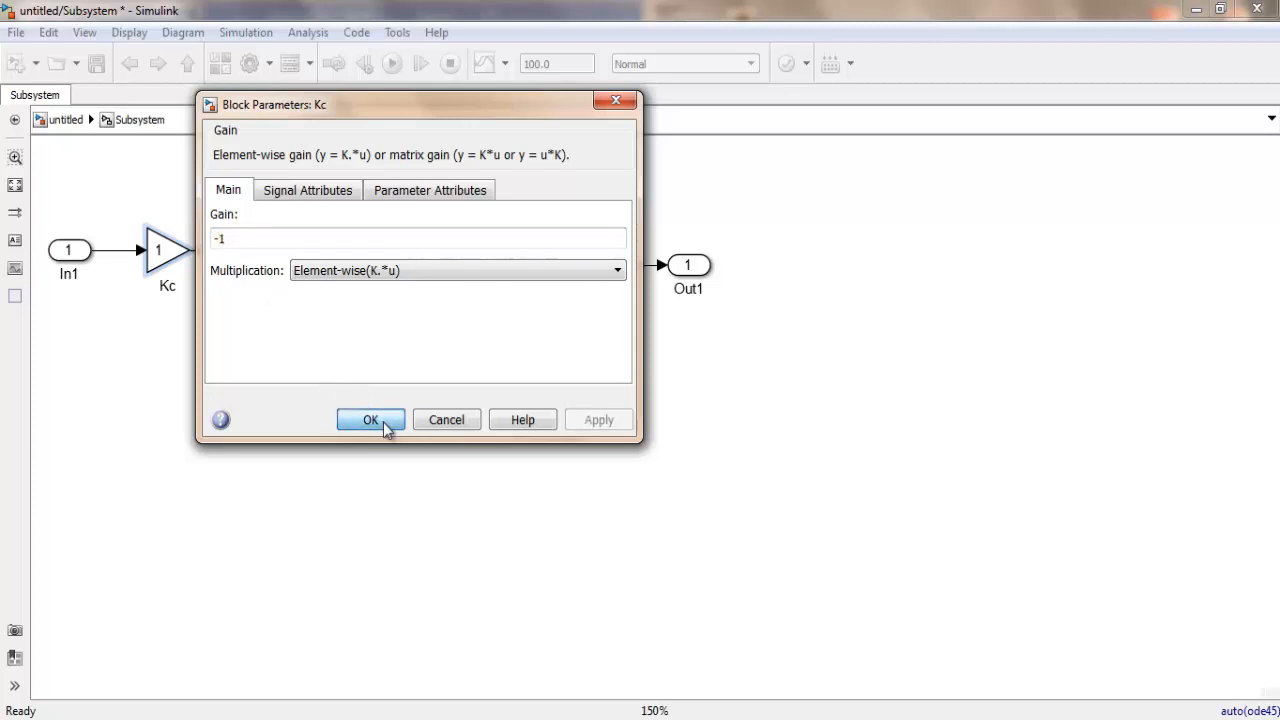
# Run the simulation with the negated Kc gain and examine the response in the top-level Scope
pyautogui.click(401, 72)
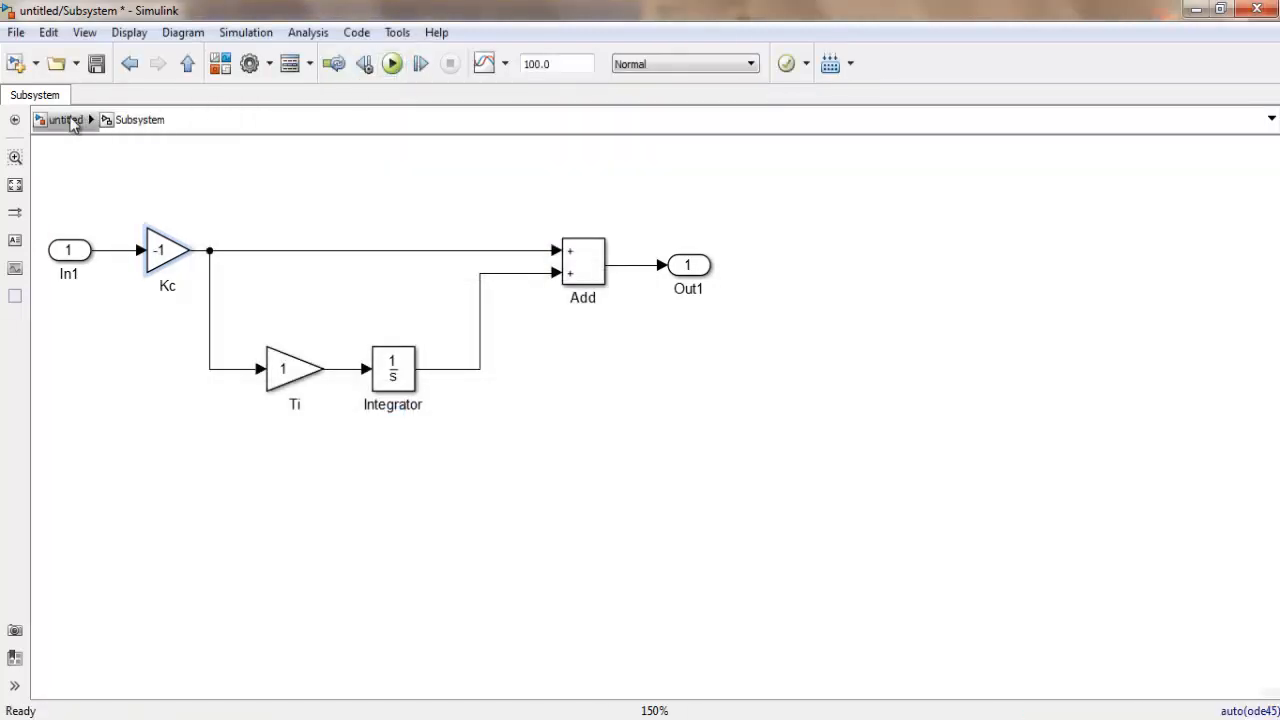
pyautogui.click(70, 119)
pyautogui.doubleClick(1258, 566)
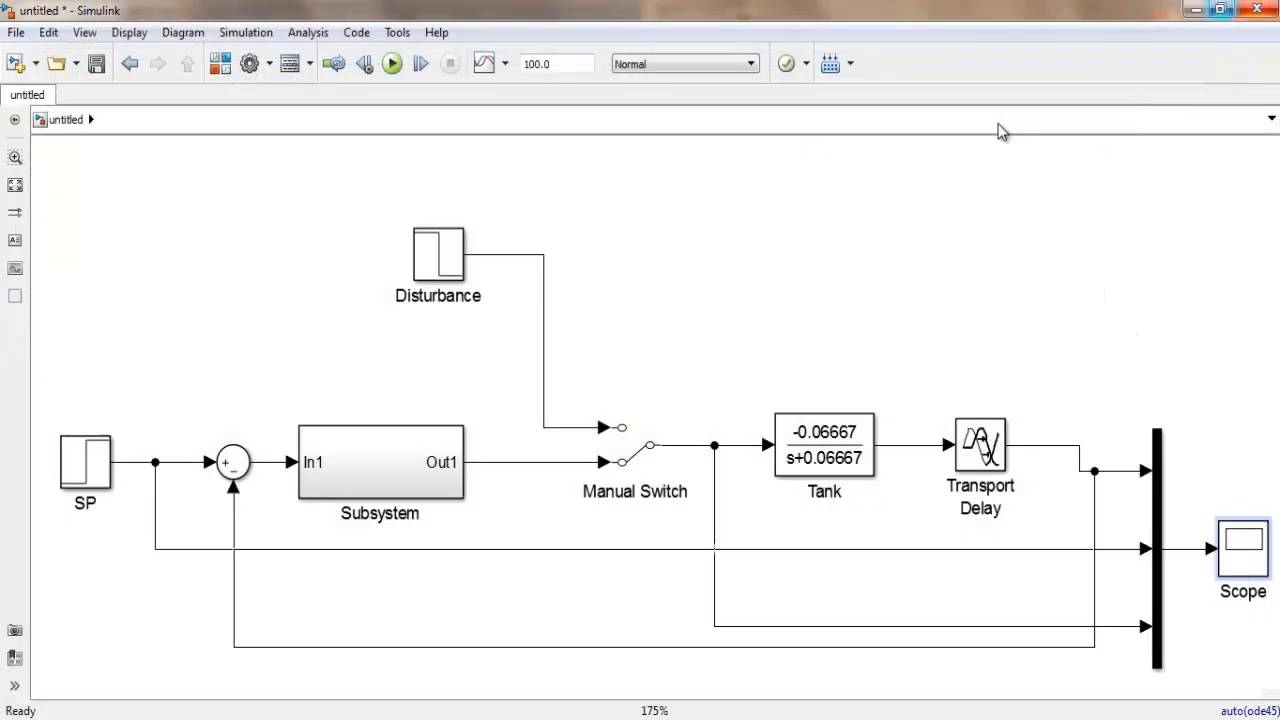
pyautogui.click(1256, 9)
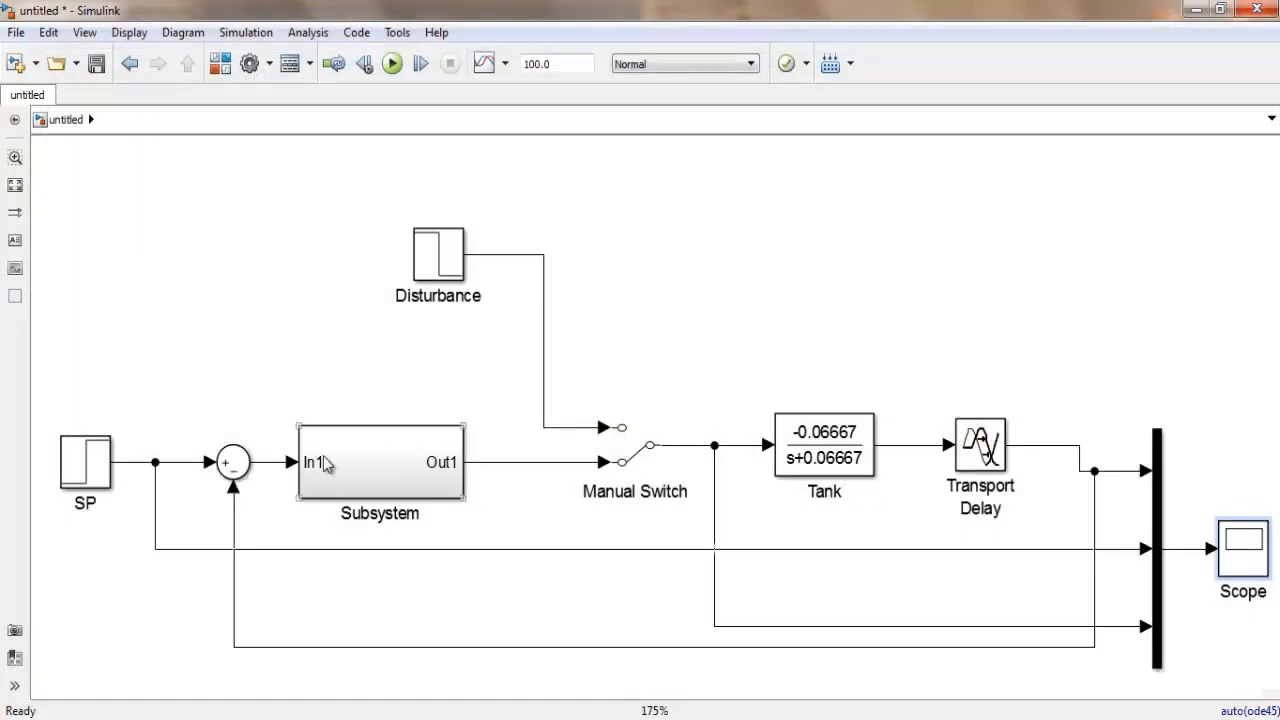
# Set the gain of the Ti block inside the Subsystem to 1/4
pyautogui.doubleClick(323, 456)
pyautogui.click(281, 369)
pyautogui.doubleClick(281, 369)
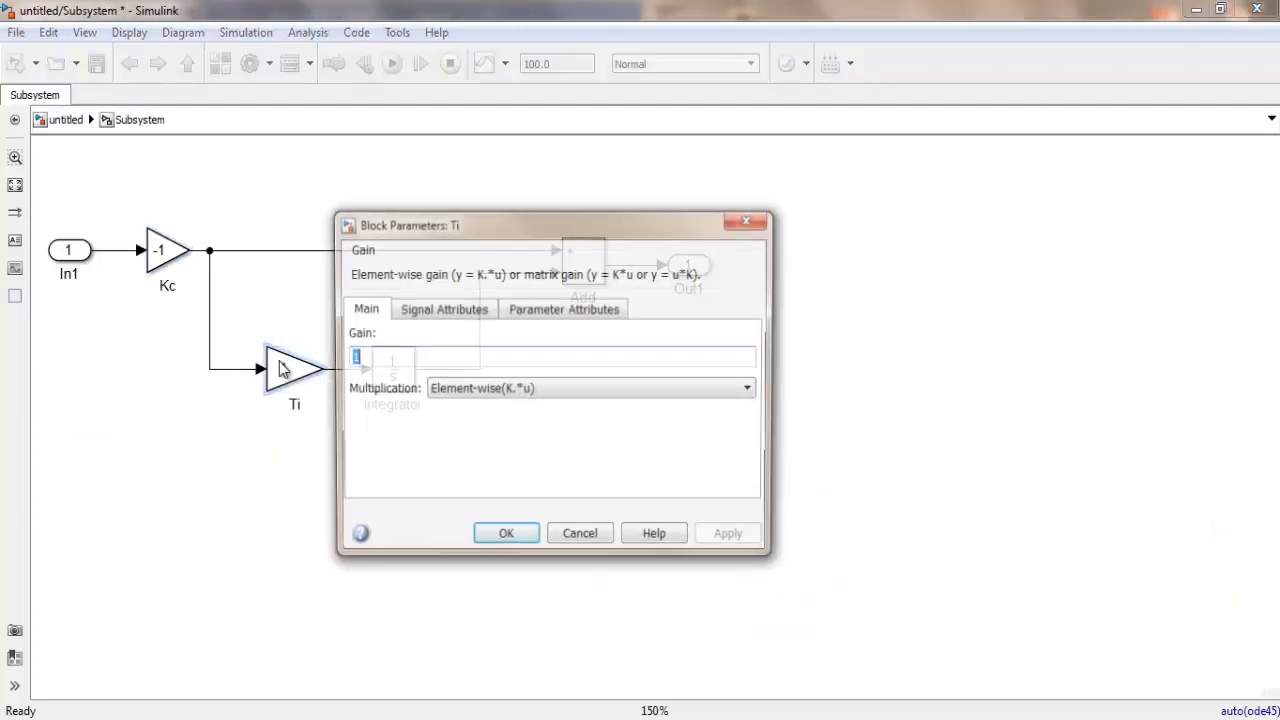
pyautogui.write('/')
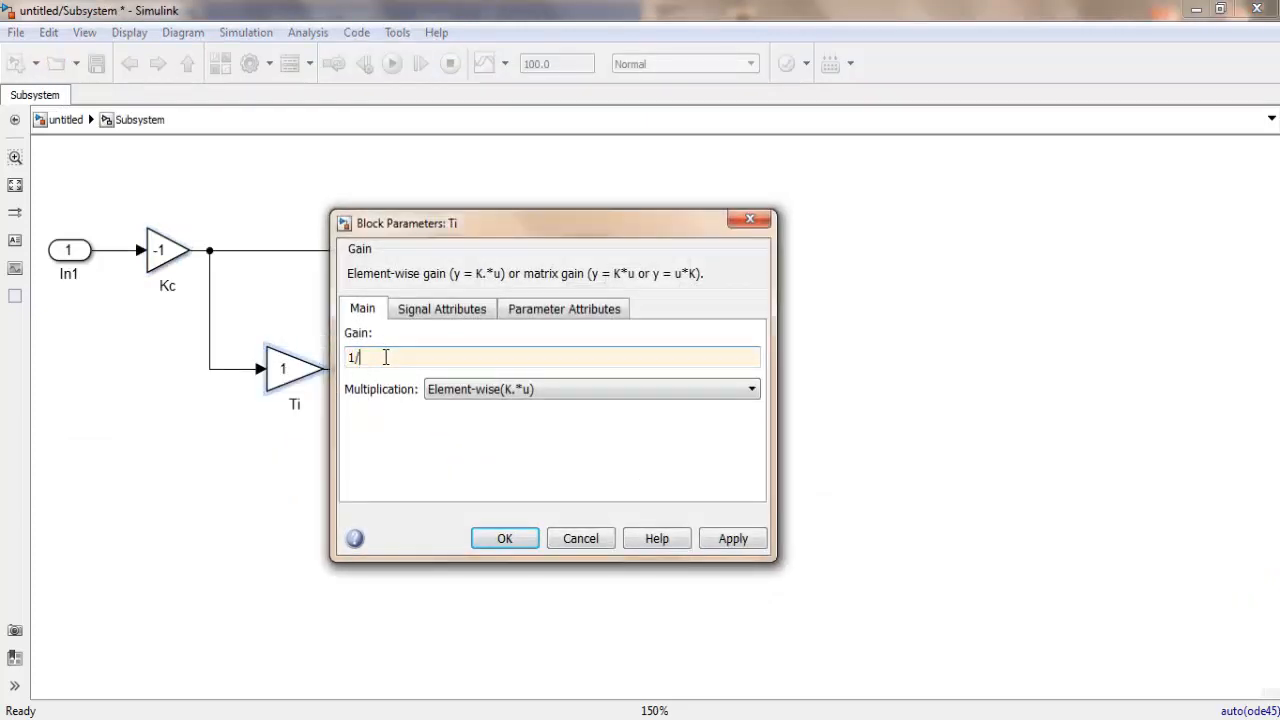
pyautogui.write('4')
pyautogui.press('Return')
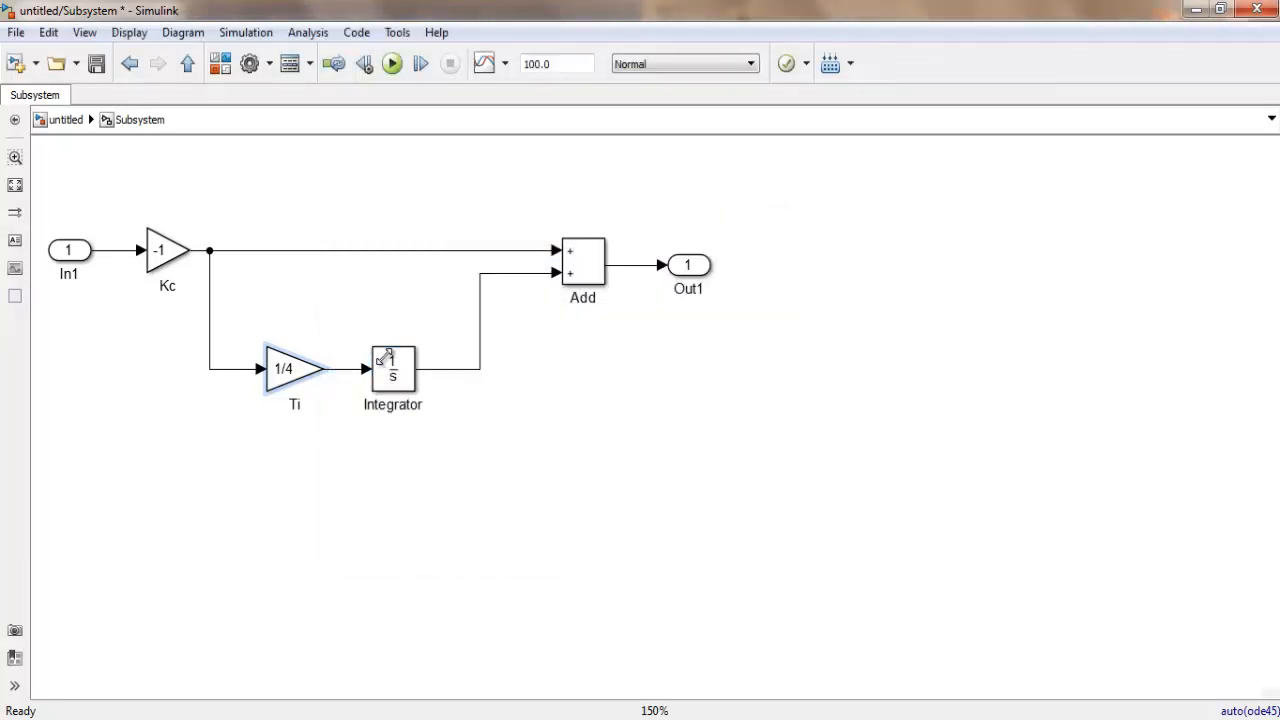
# Rerun the simulation with the 1/4 Ti gain and inspect the closed-loop response in the Scope
pyautogui.click(395, 66)
pyautogui.click(91, 128)
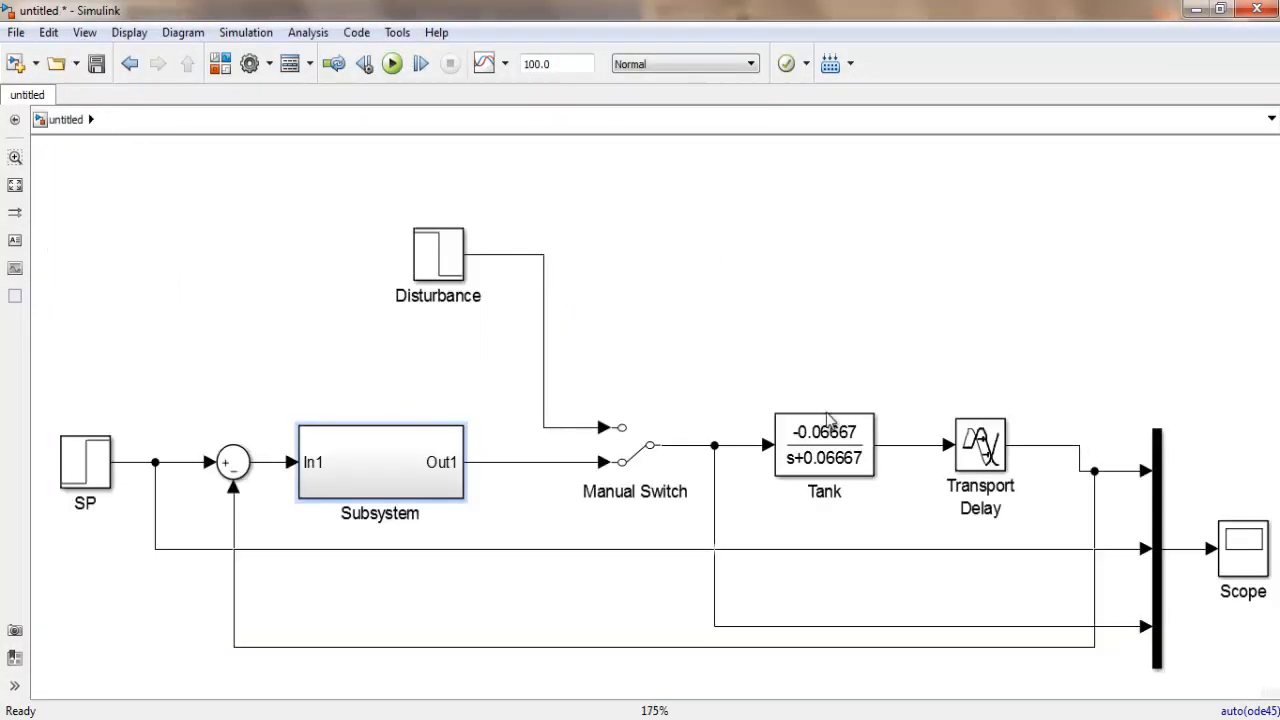
pyautogui.doubleClick(1240, 556)
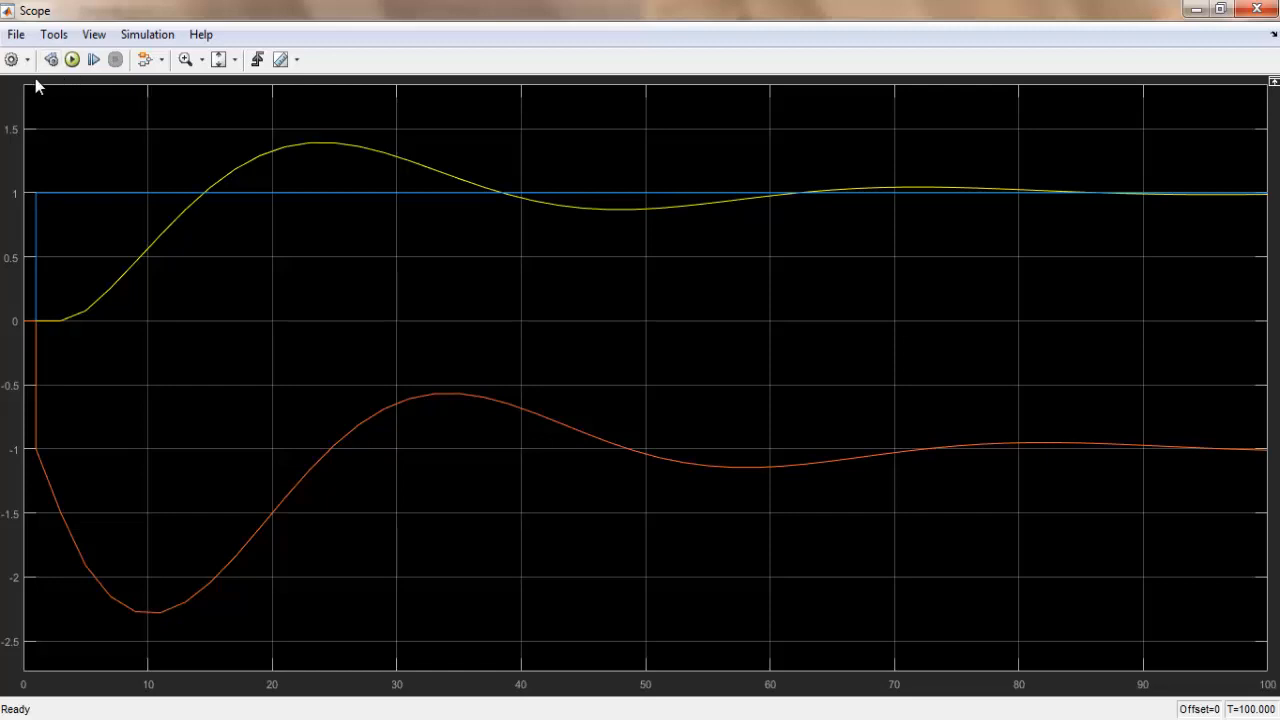
pyautogui.click(1257, 10)
# Change the gain of the Subsystem's Ti block to 1/16
pyautogui.doubleClick(363, 477)
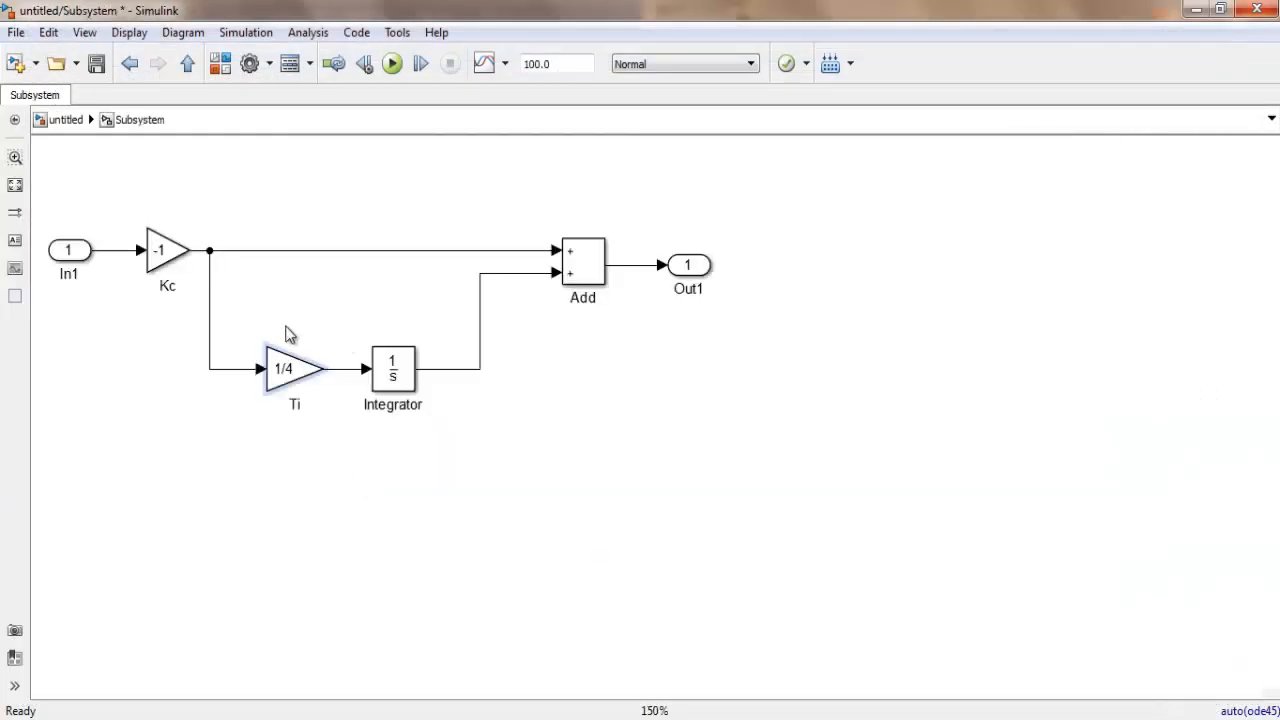
pyautogui.doubleClick(290, 338)
pyautogui.click(371, 359)
pyautogui.press('BackSpace')
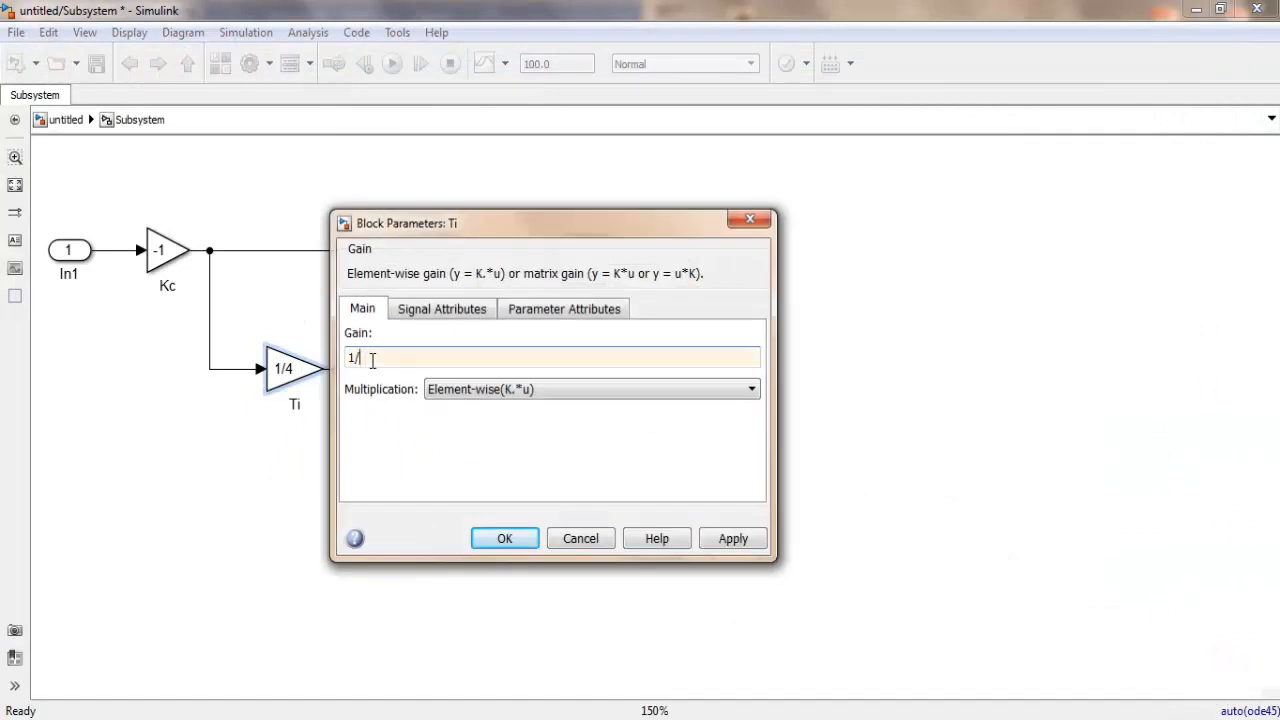
pyautogui.write('16')
pyautogui.press('Return')
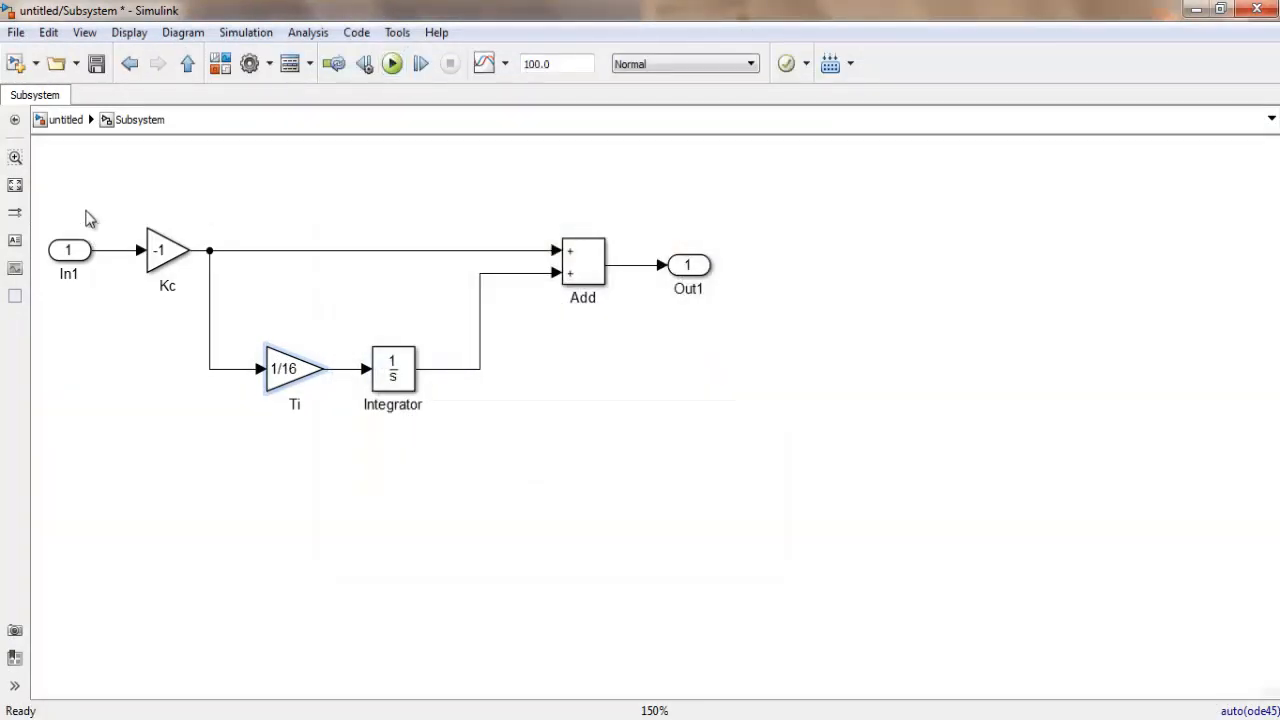
# Simulate the top-level model with the 1/16 Ti gain, view the response in the Scope, and close it
pyautogui.click(66, 119)
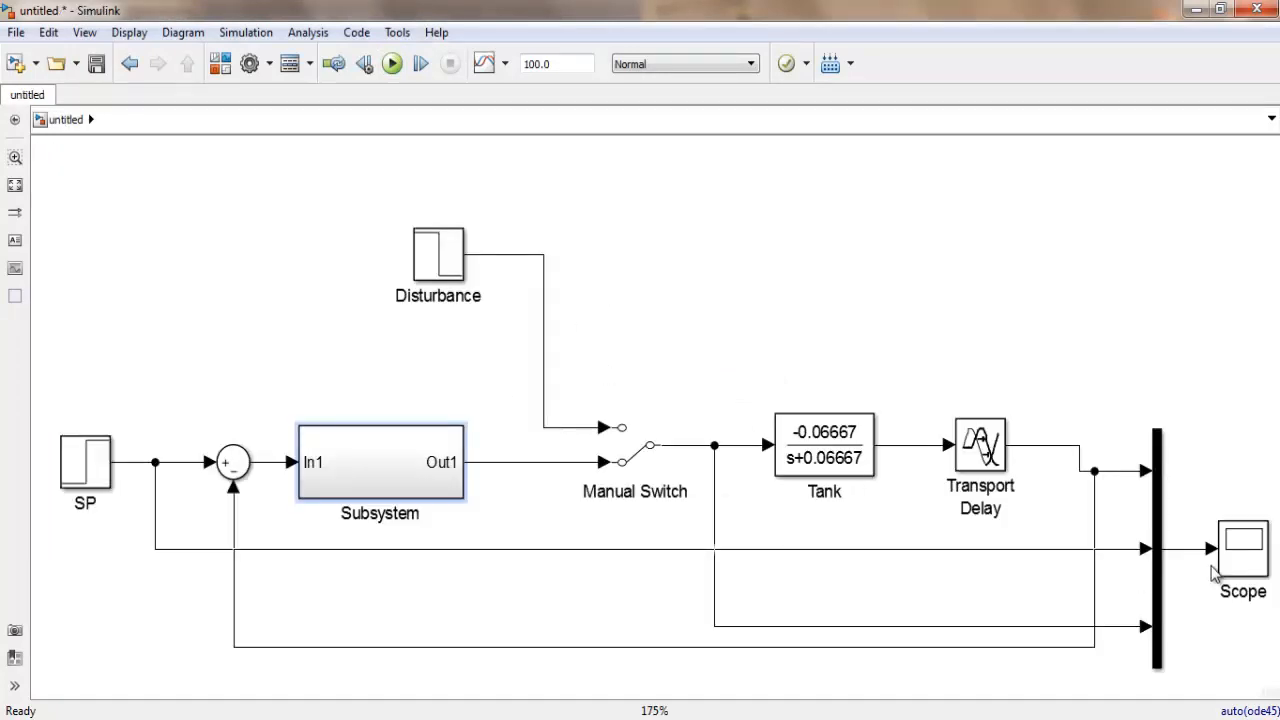
pyautogui.doubleClick(1238, 535)
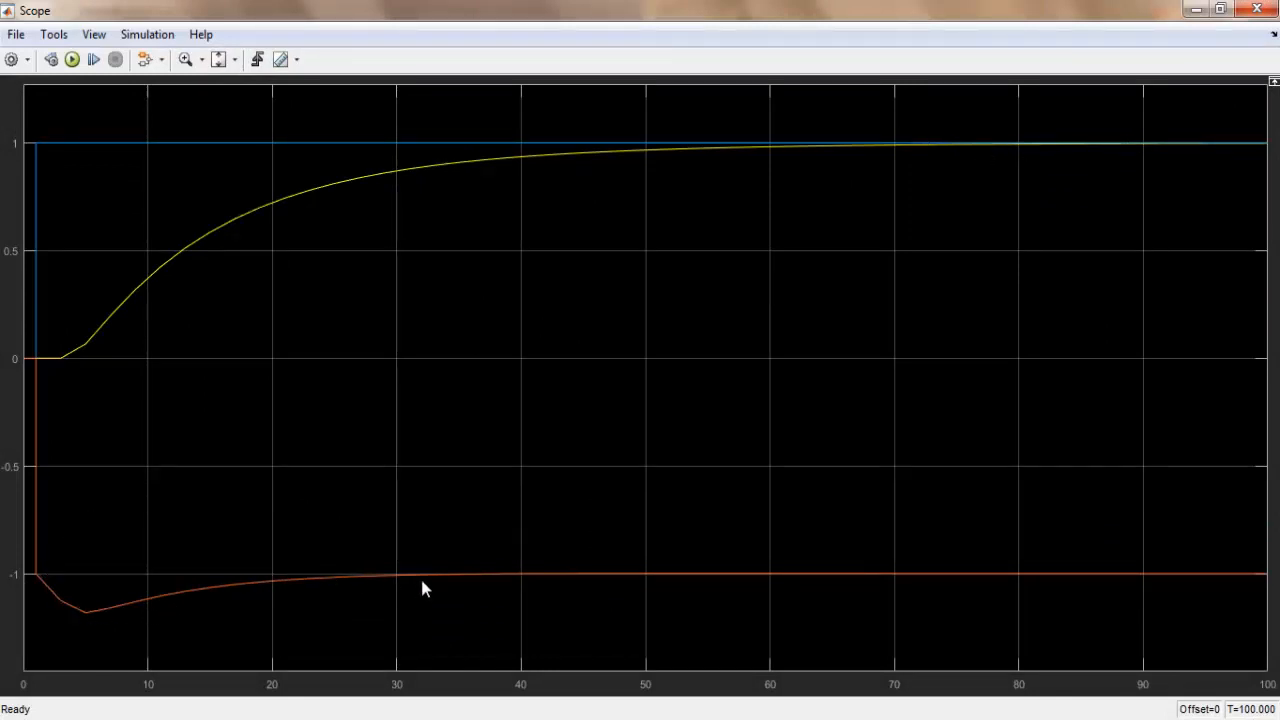
pyautogui.click(1256, 9)
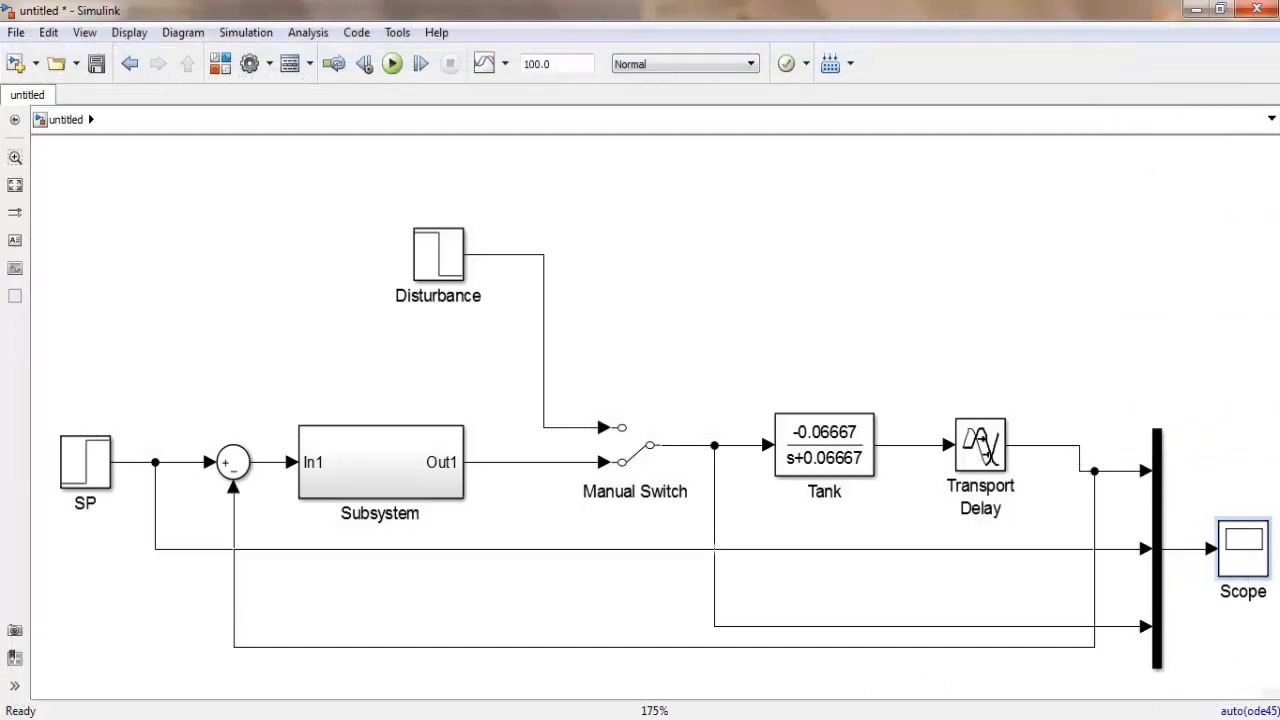